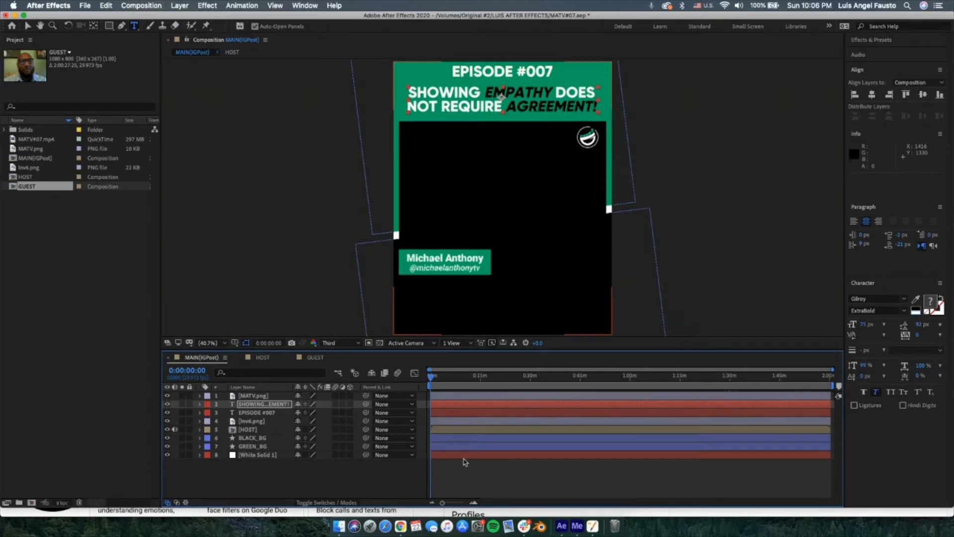
Step: Check the clip times of quote 7, about showing empathy, in the Pages document CCFO 7 Quotes _ Video Clips, then return to After Effects
click(451, 386)
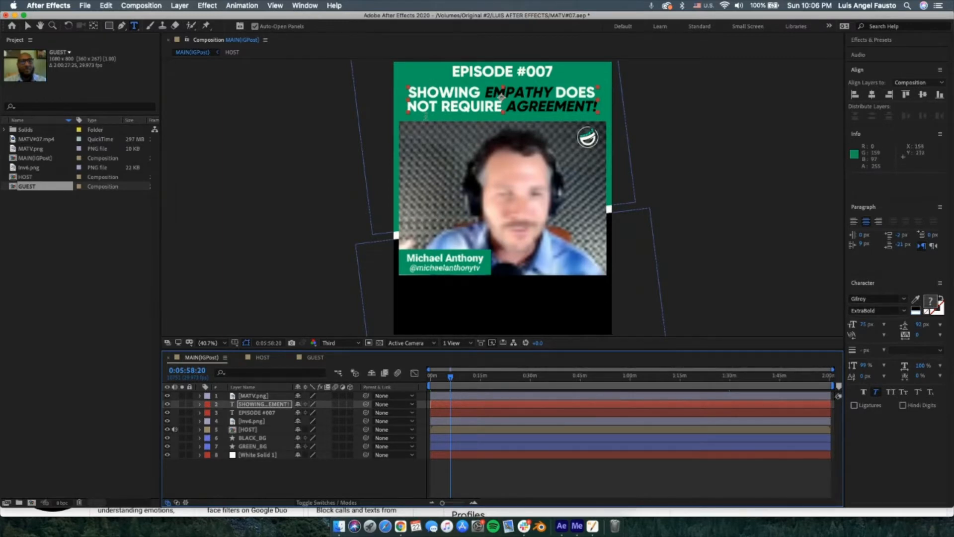
drag(953, 39, 811, 65)
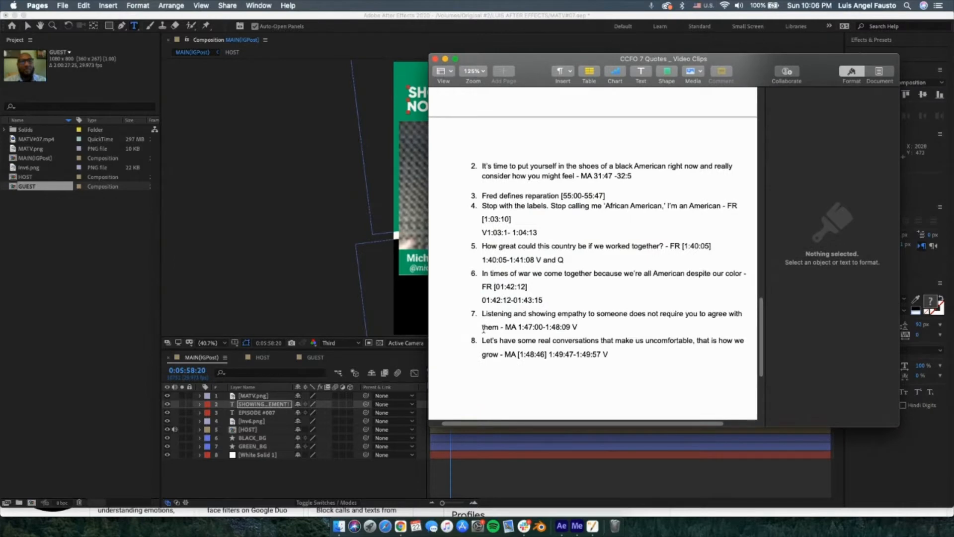
drag(565, 328, 480, 313)
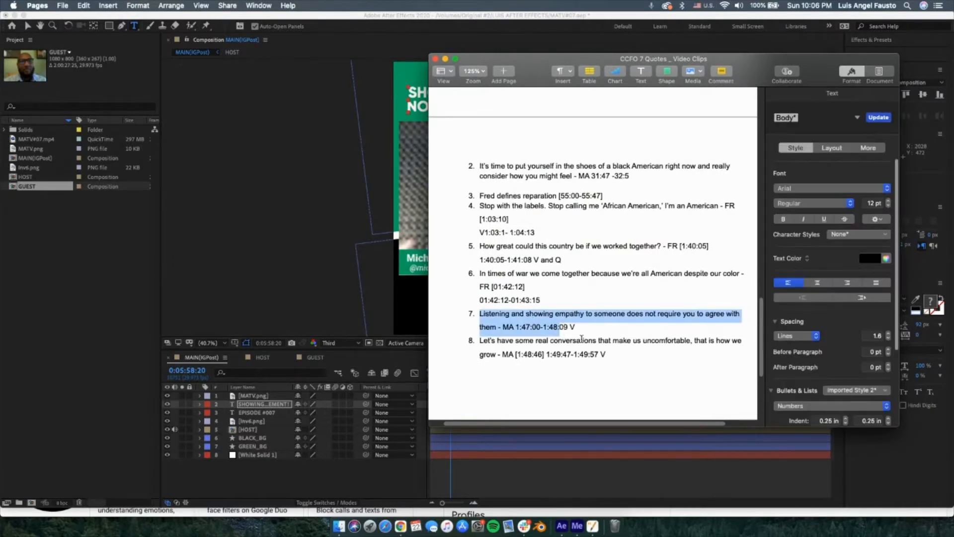
drag(531, 61, 953, 60)
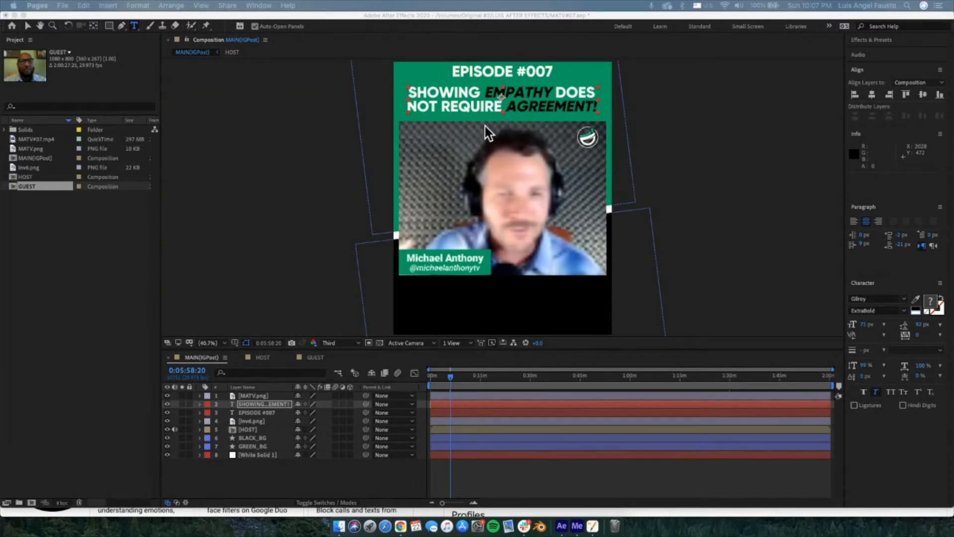
Step: Locate the start of the empathy quote by playback and split the HOST layer at 1:46:58:05
click(453, 378)
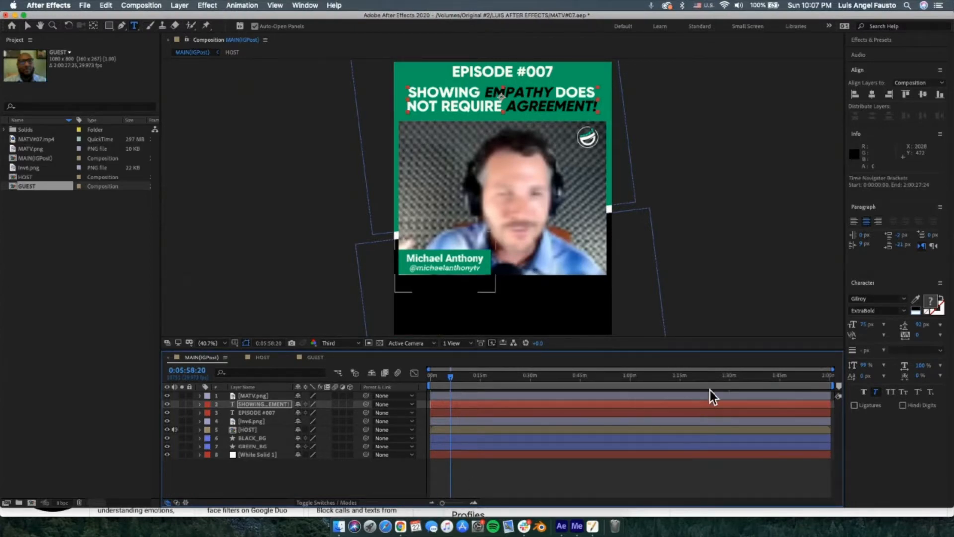
click(781, 383)
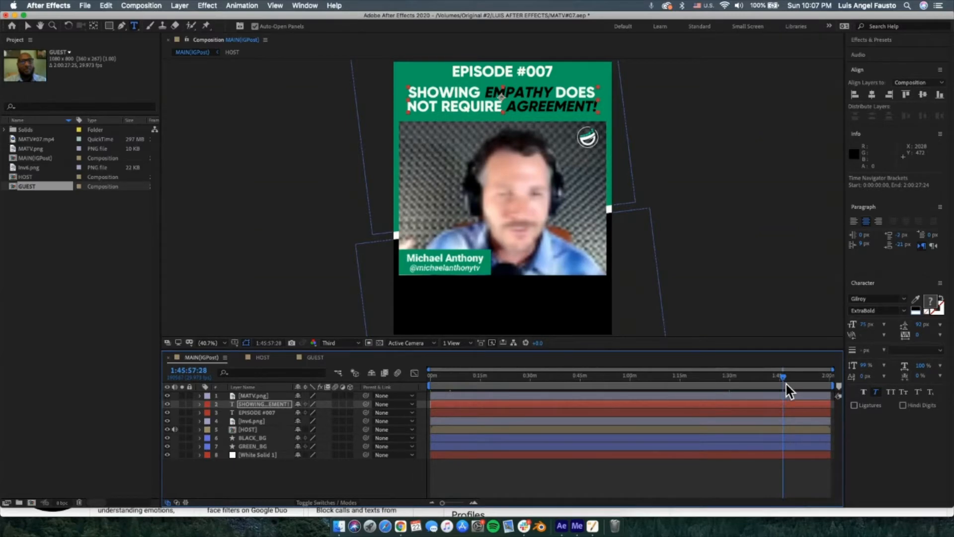
click(788, 384)
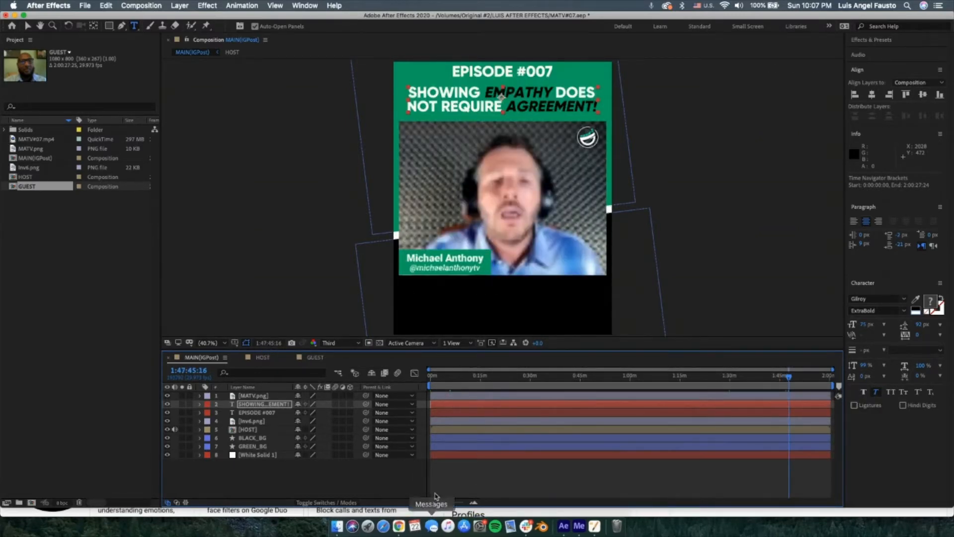
click(475, 503)
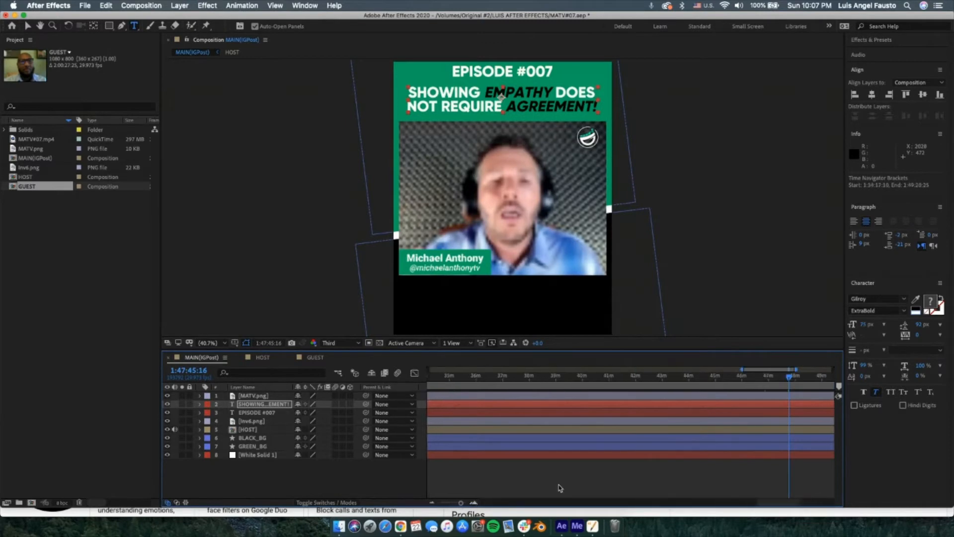
click(770, 386)
key(space)
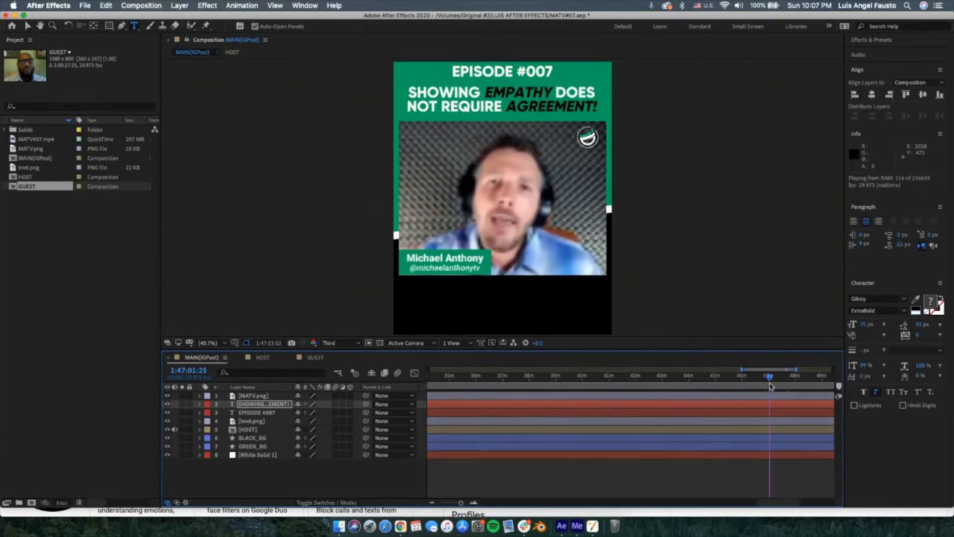
click(767, 385)
key(space)
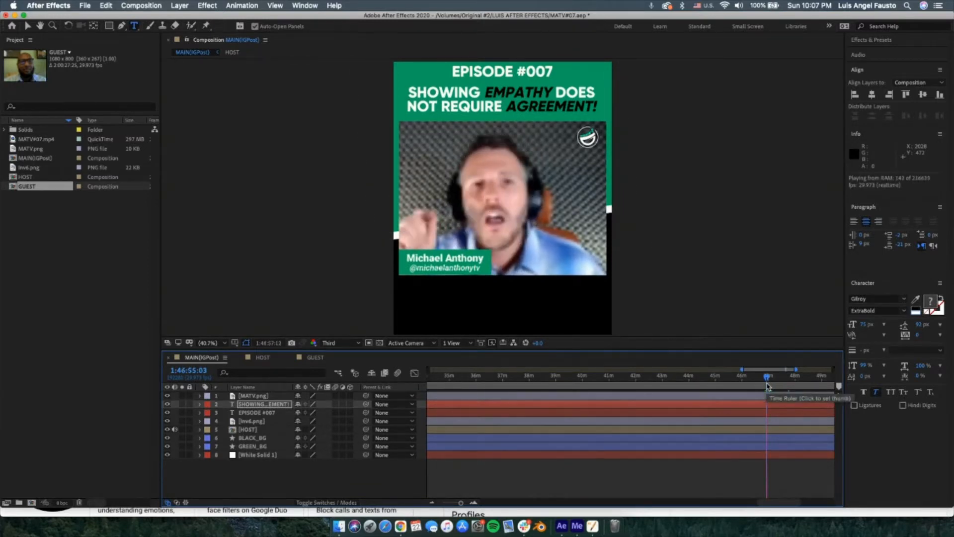
key(space)
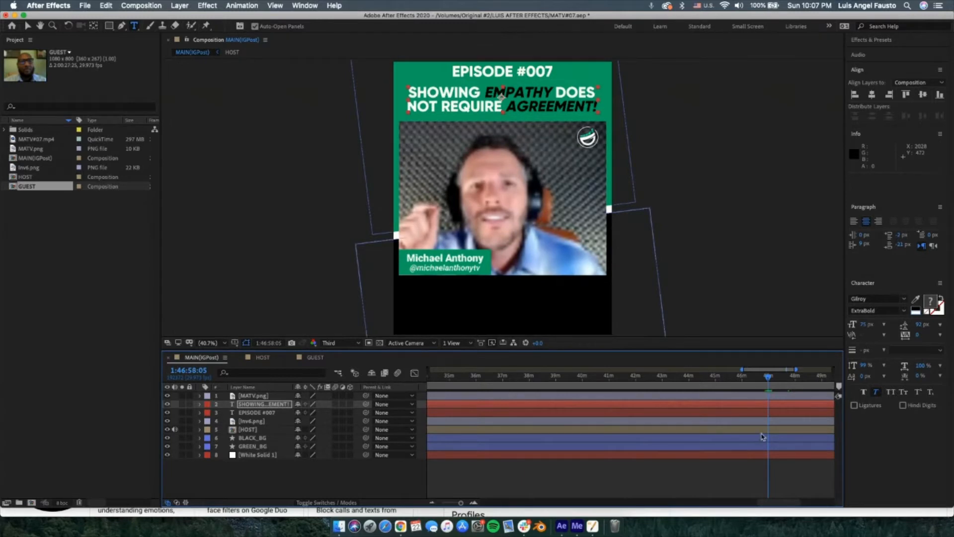
click(250, 430)
click(102, 5)
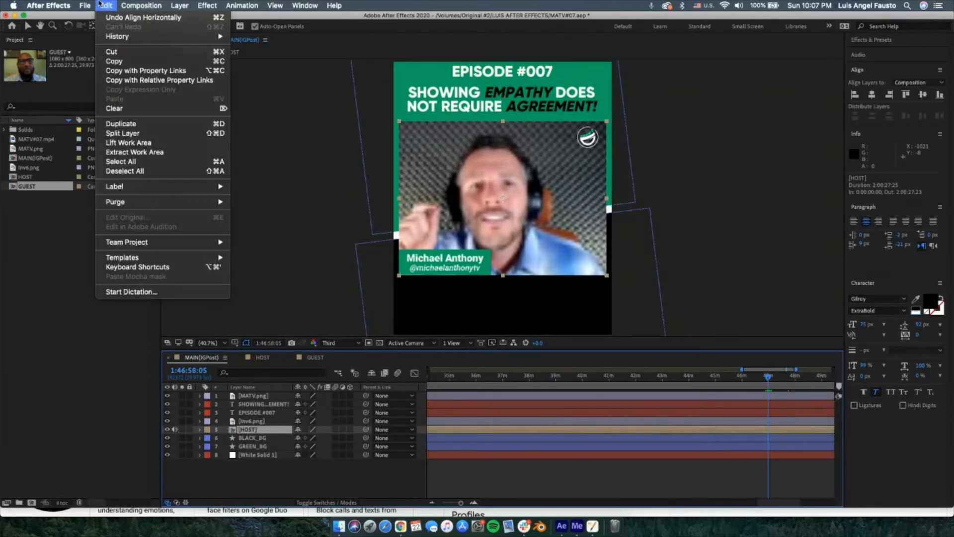
click(125, 133)
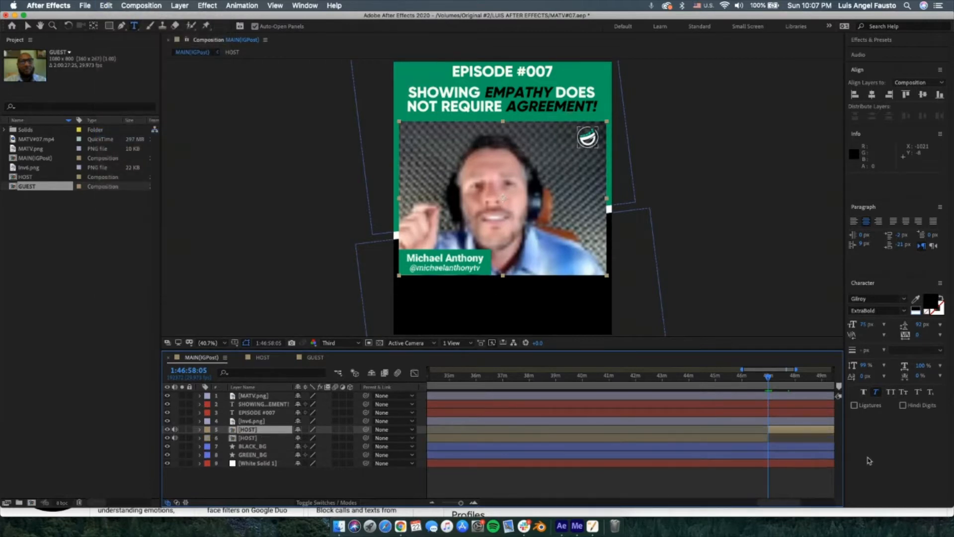
Step: Find the end of the quote by playback and split the HOST layer again at 1:48:09:09
key(h)
drag(790, 471, 691, 471)
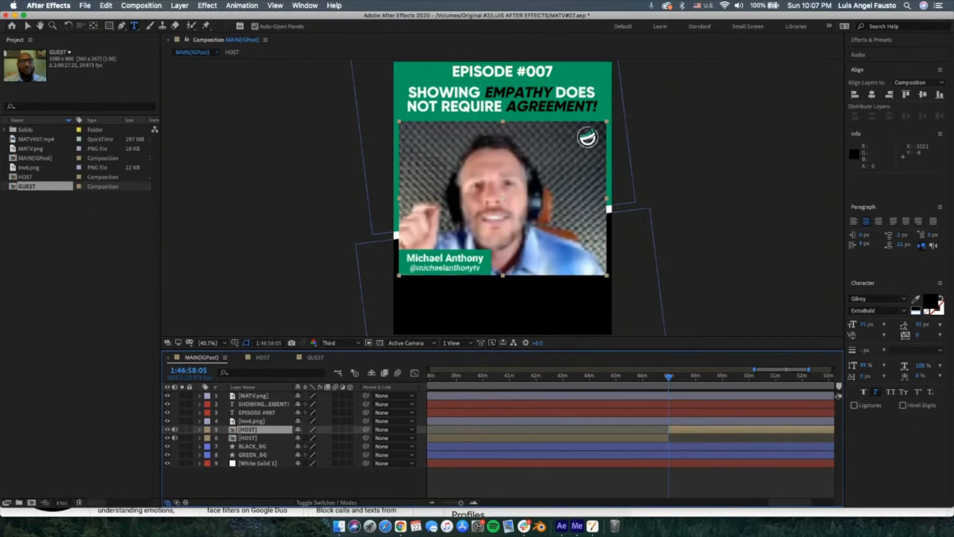
click(697, 384)
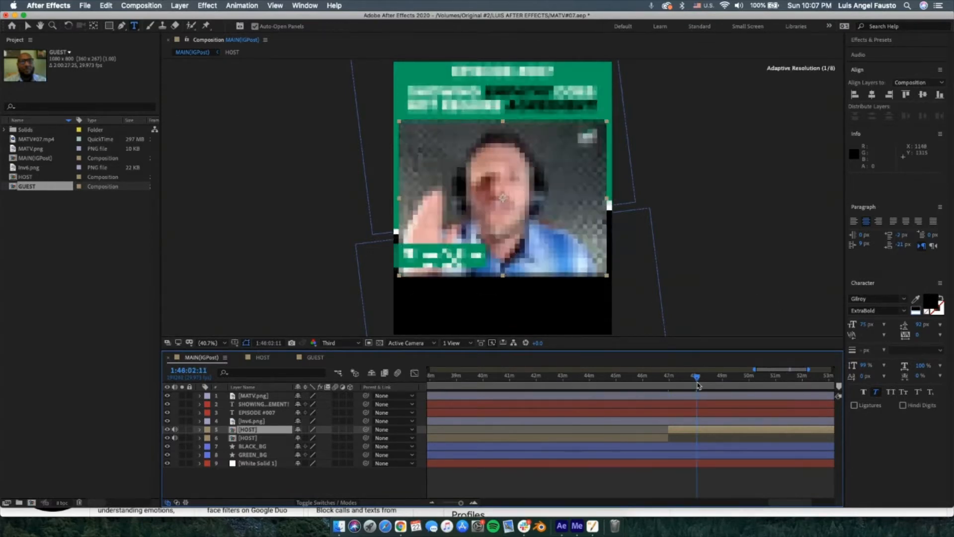
key(space)
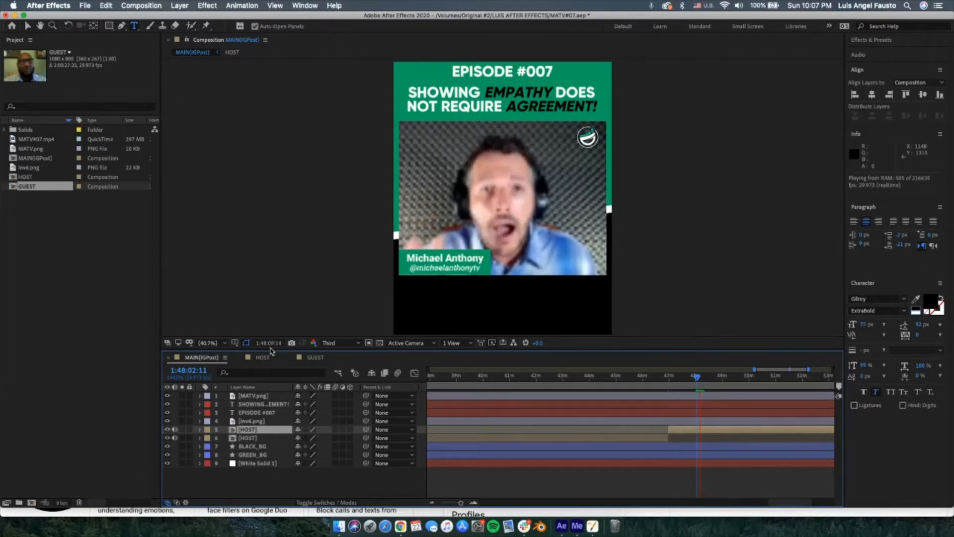
key(space)
click(699, 387)
key(space)
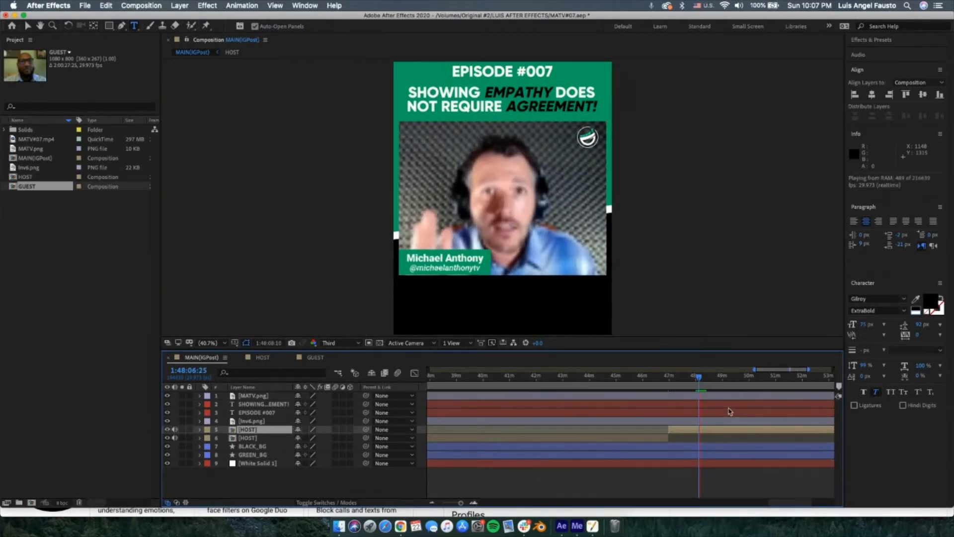
key(space)
click(105, 5)
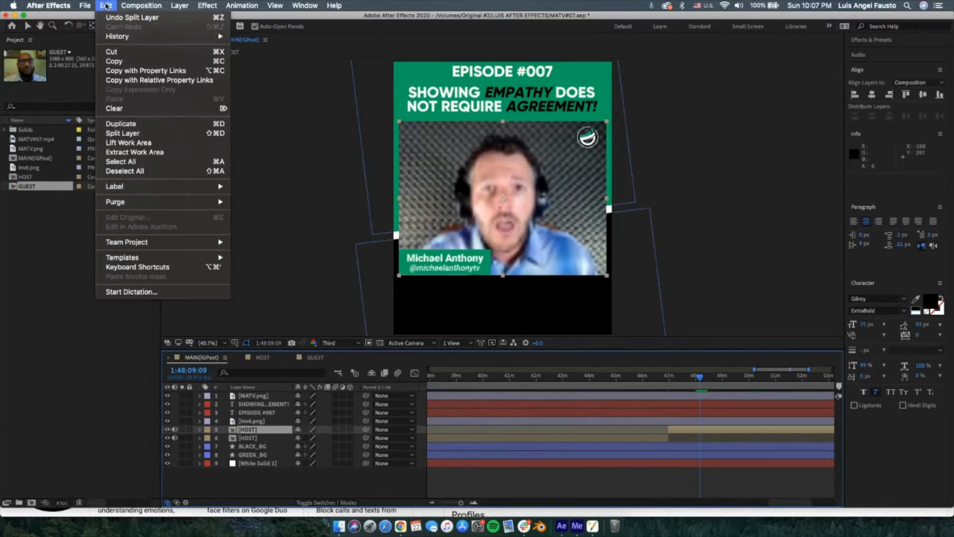
click(124, 133)
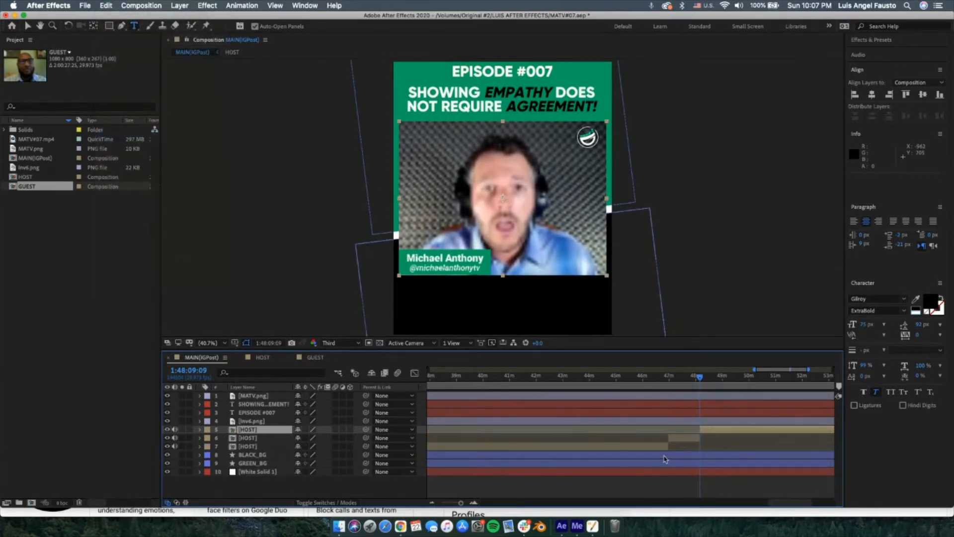
Step: Delete the HOST segments before and after the quote, keeping only the middle segment
click(680, 439)
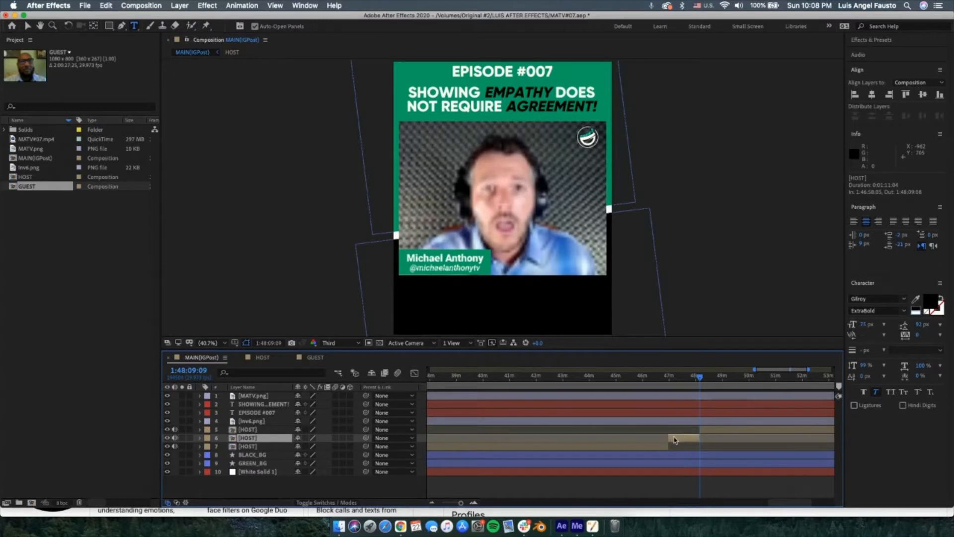
click(662, 447)
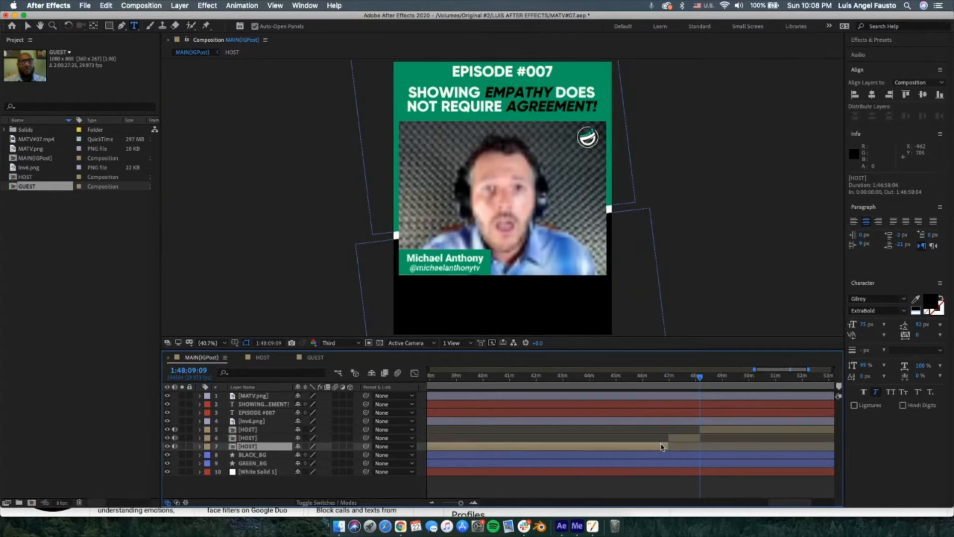
key(Delete)
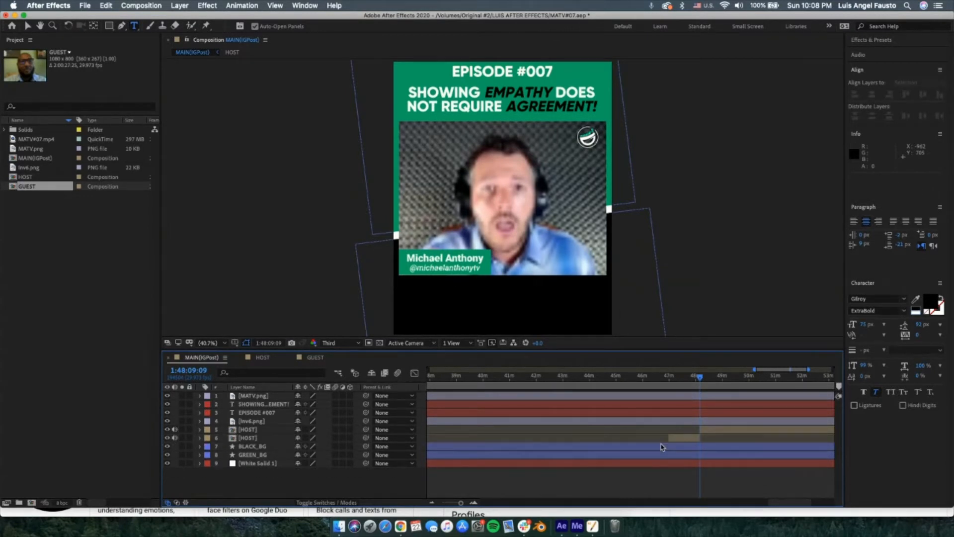
click(718, 431)
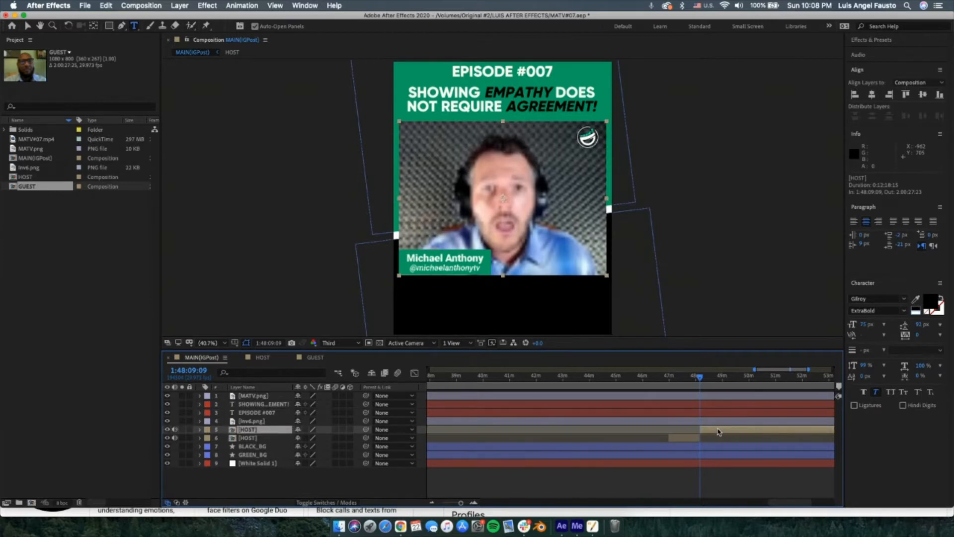
key(Delete)
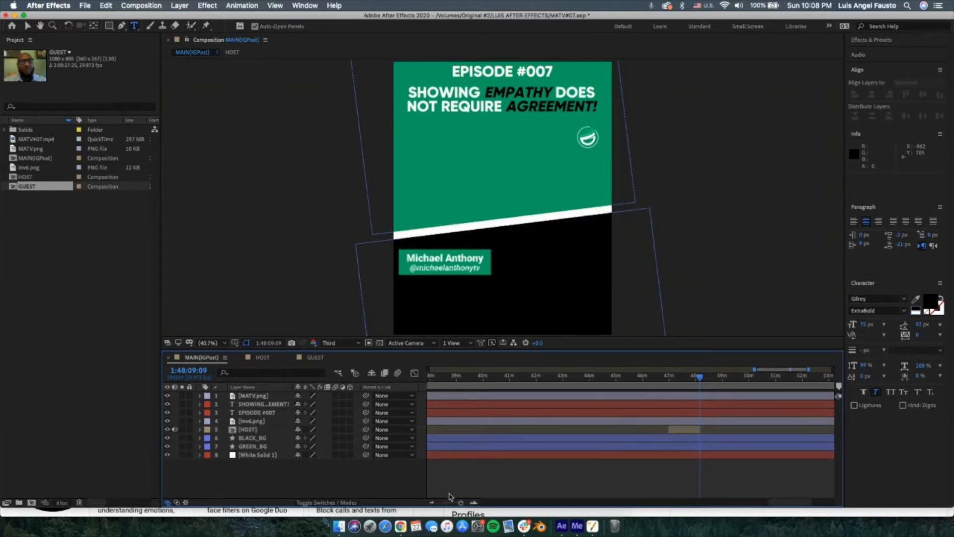
Step: Move the remaining HOST segment to the very start of the timeline
click(434, 502)
click(433, 502)
click(434, 502)
click(434, 502)
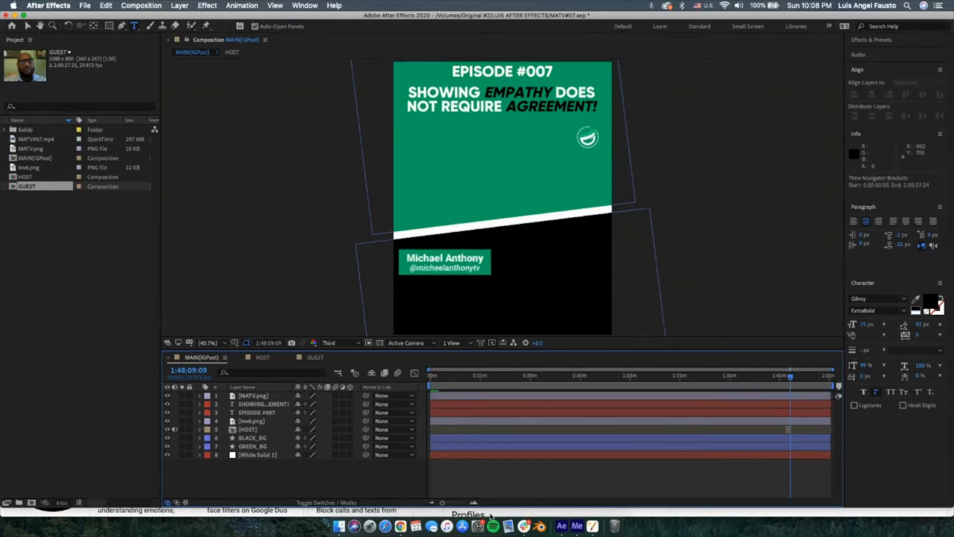
click(475, 502)
click(475, 502)
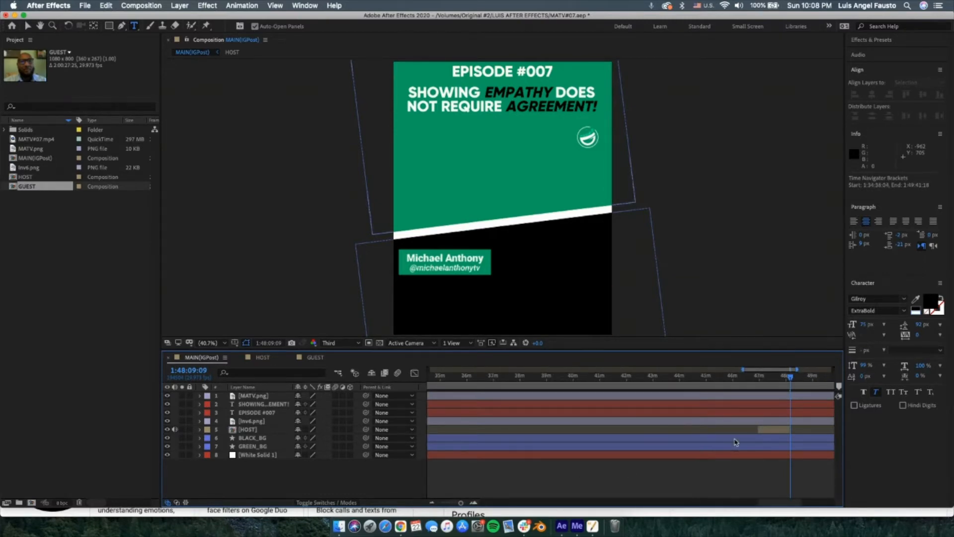
drag(767, 434, 444, 449)
Step: Play the composition from 0:00:00:00 to check how the moved HOST segment begins
key(space)
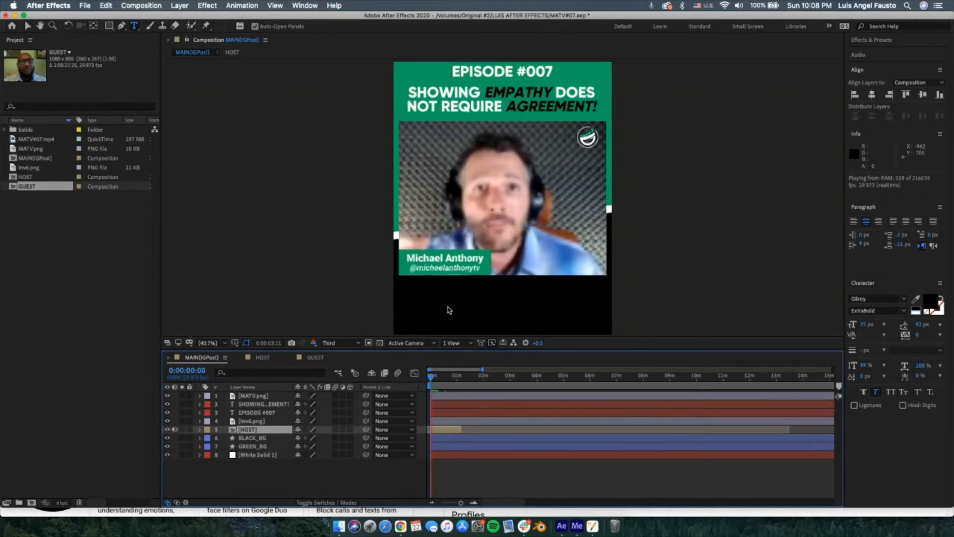
key(space)
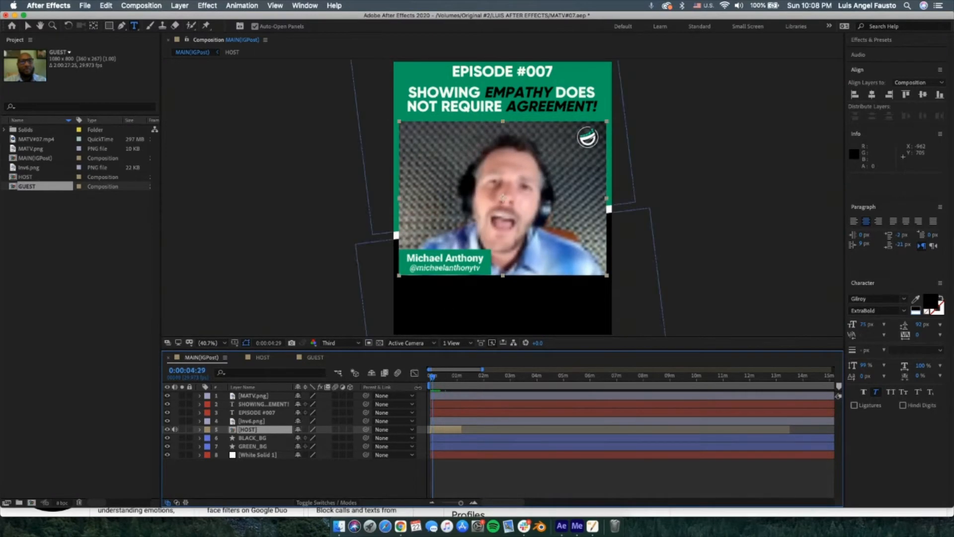
drag(432, 384, 428, 382)
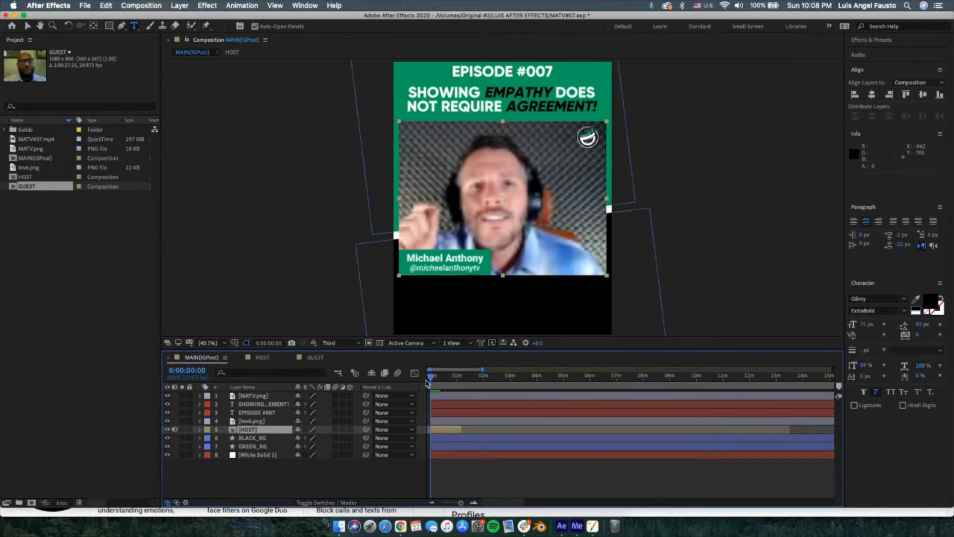
drag(439, 383, 428, 382)
key(space)
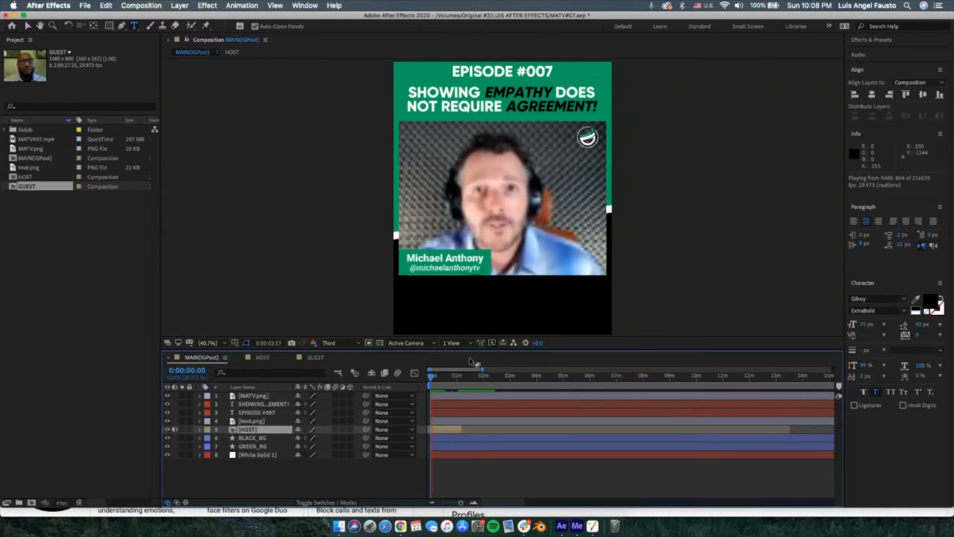
key(space)
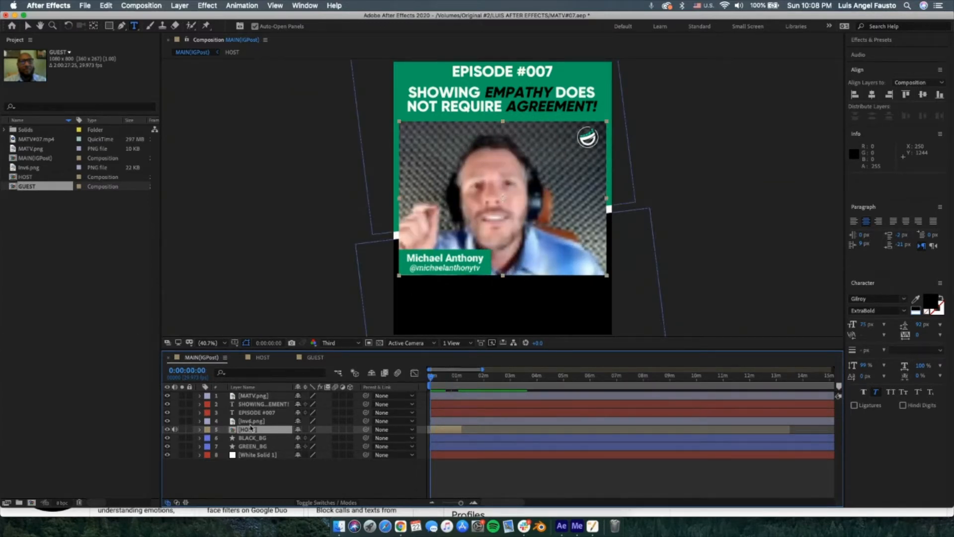
Step: Add a new text layer above MATV.png with a row of f's as placeholder text in the black area below the video
click(255, 396)
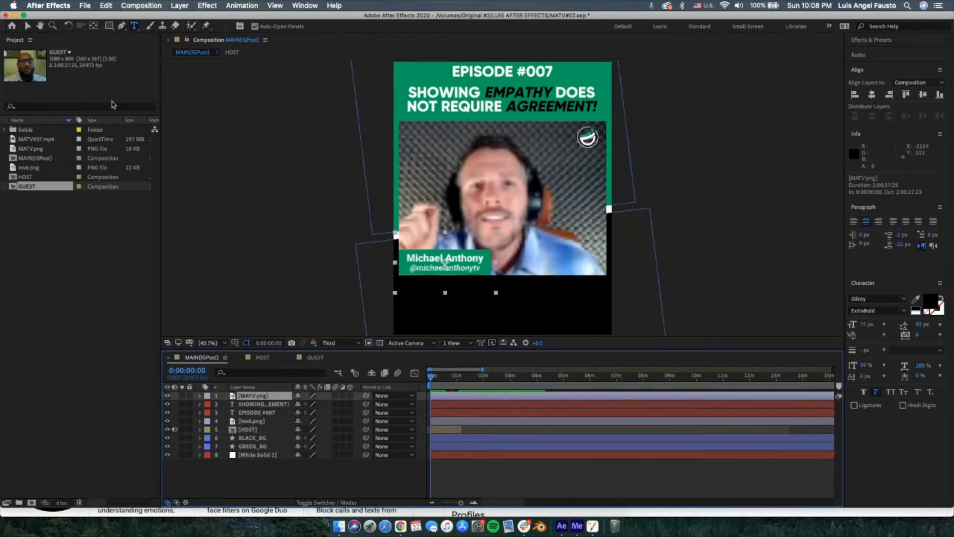
click(123, 28)
click(134, 29)
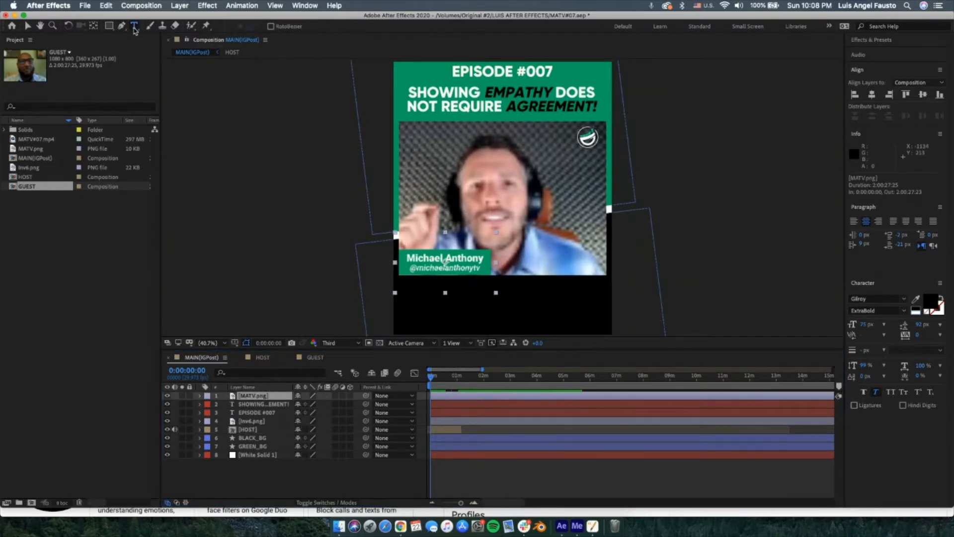
click(515, 306)
text(ffffffff)
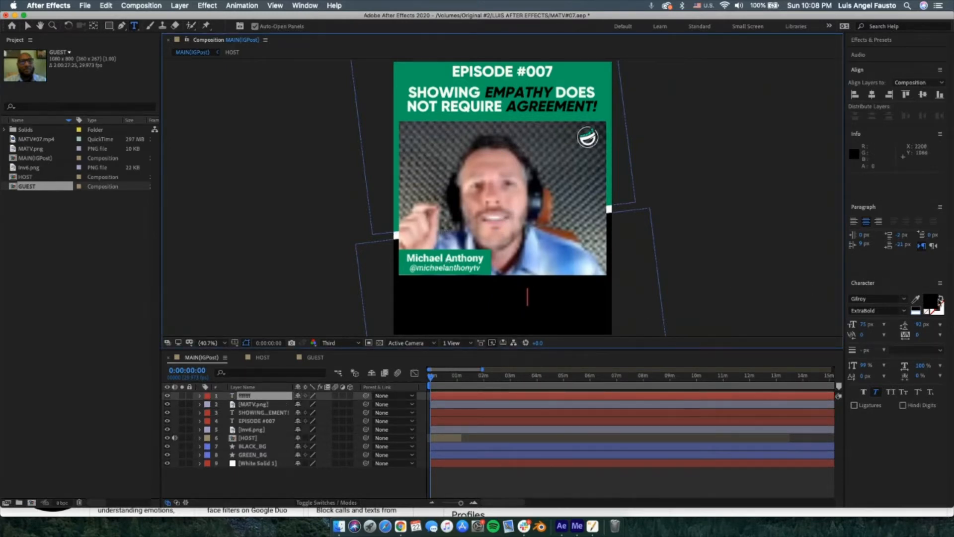
Step: Make the placeholder text white, non-italic and Gilroy Light, and center it horizontally in the composition
double_click(507, 296)
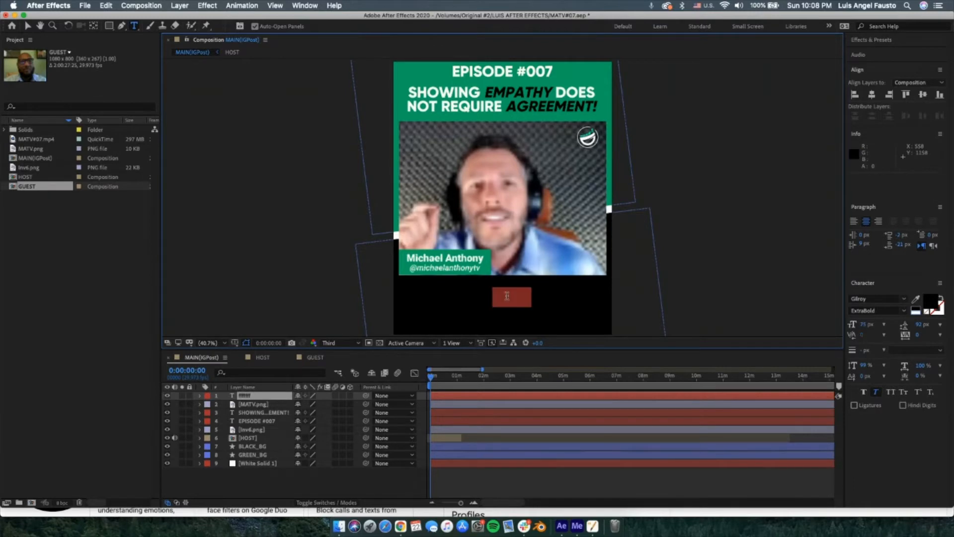
click(915, 310)
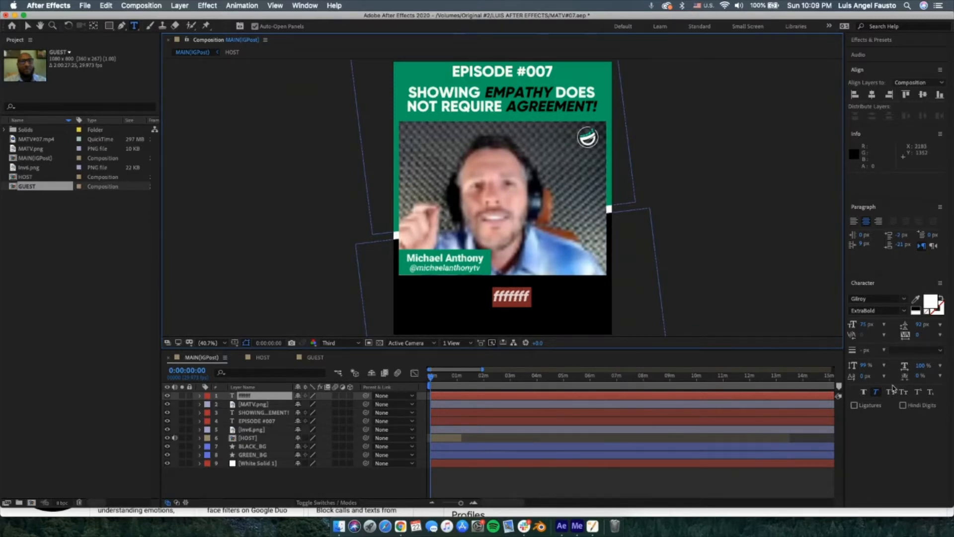
click(878, 393)
click(904, 311)
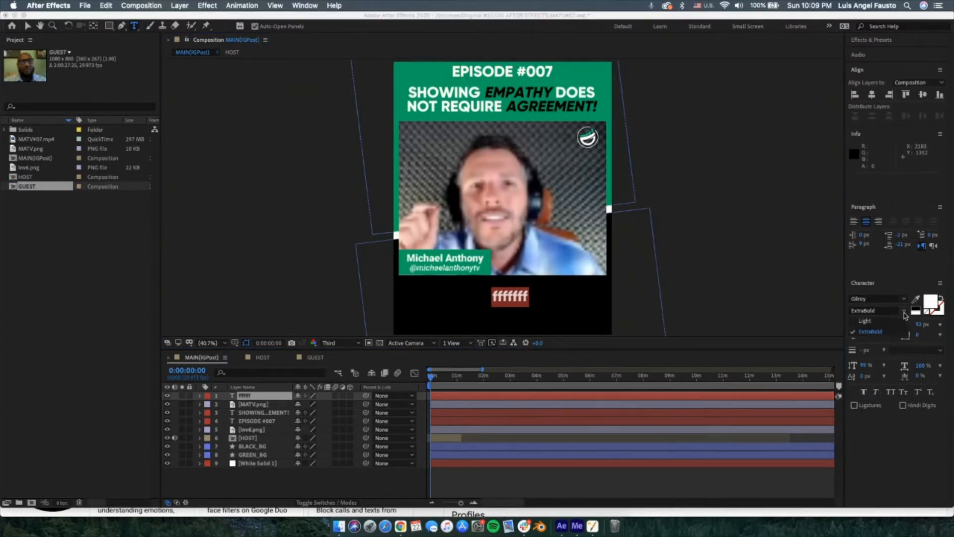
click(871, 324)
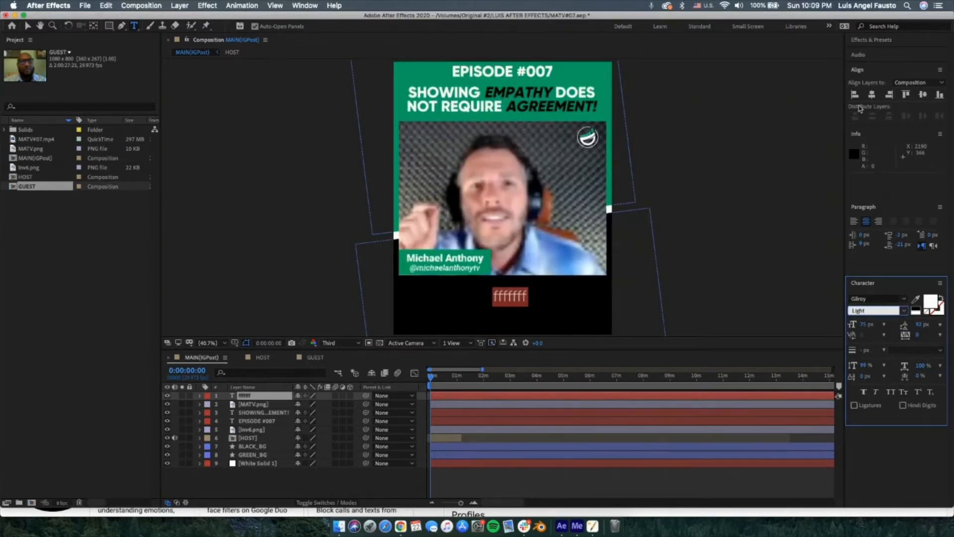
click(872, 97)
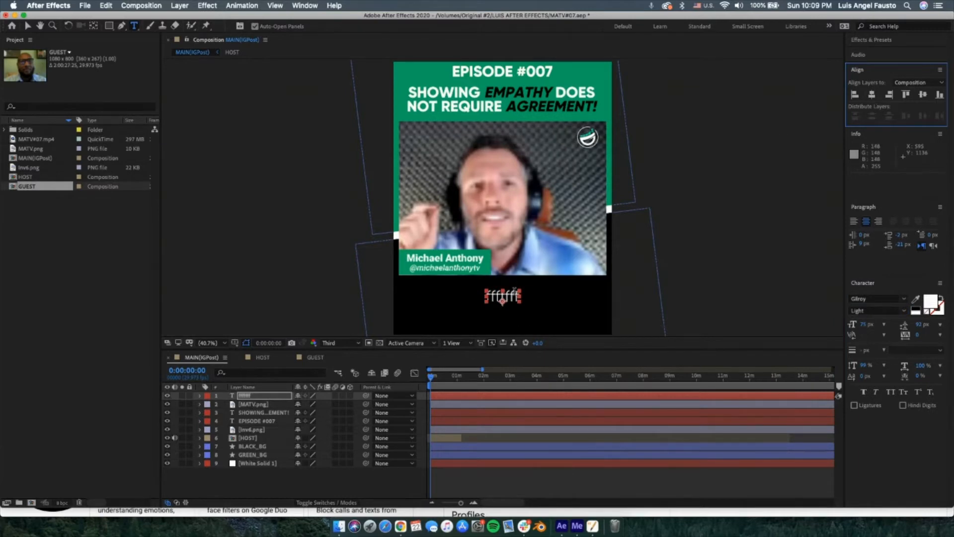
Step: Reduce the placeholder text's font size to 50 px and center the layer horizontally in the composition again
double_click(514, 294)
click(862, 325)
text(60)
key(Return)
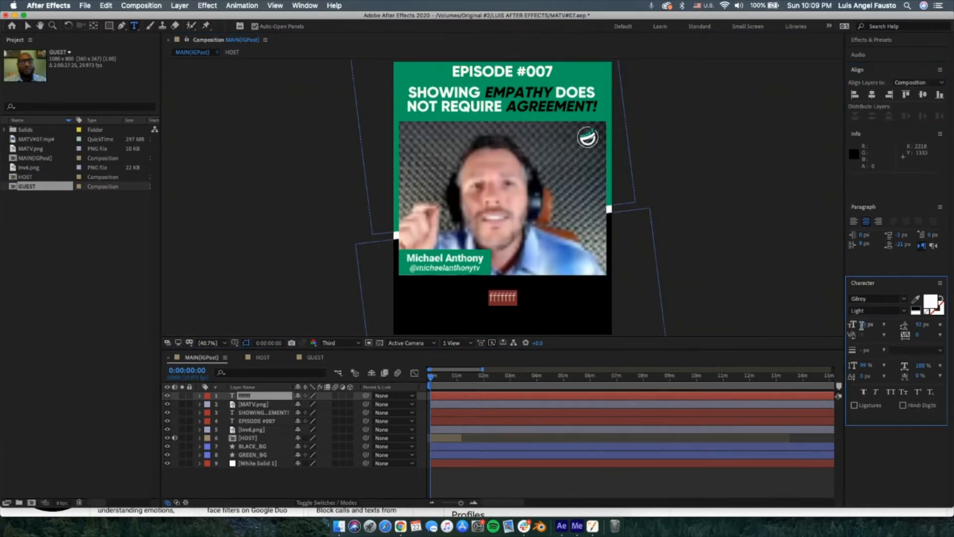
click(865, 326)
text(50)
key(Return)
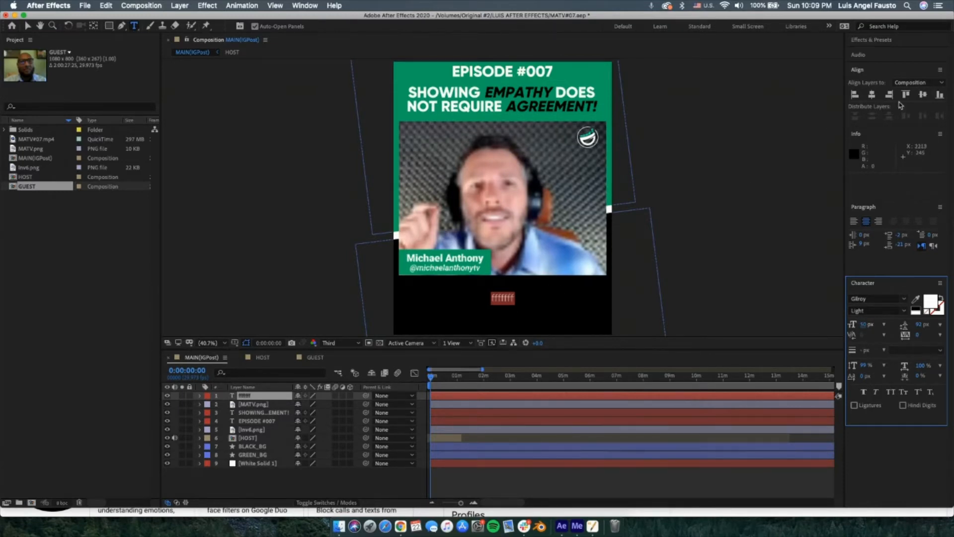
click(871, 95)
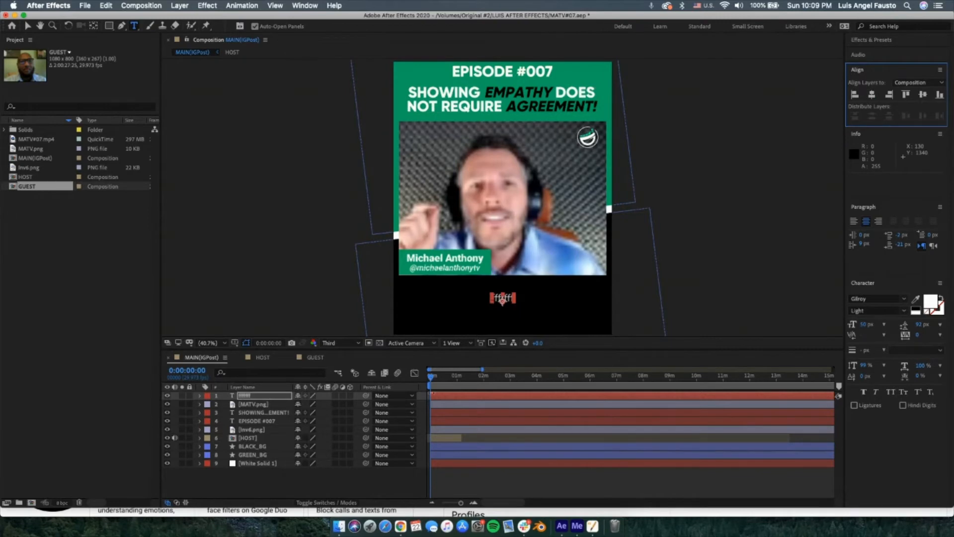
Step: Replace the placeholder text below the video with "text layer"
click(249, 397)
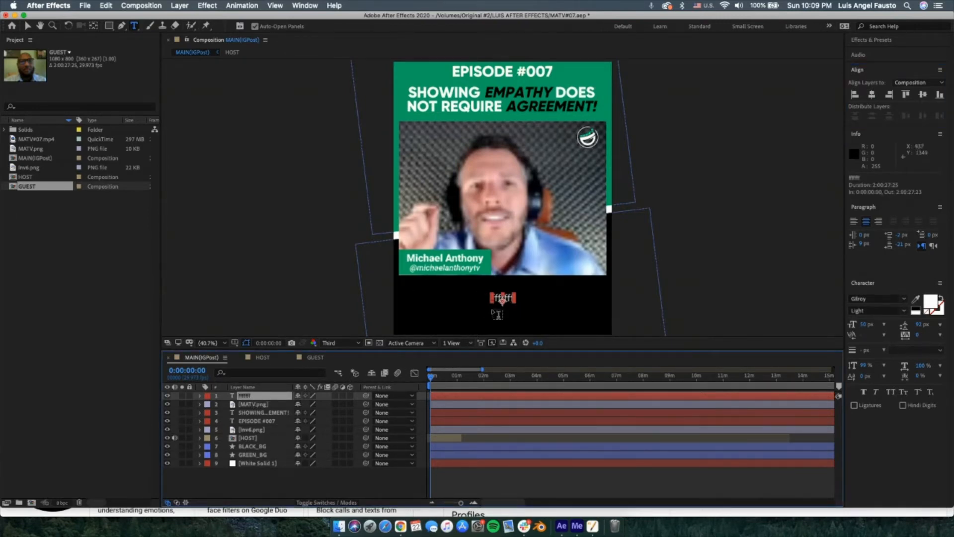
double_click(507, 296)
text(text 1)
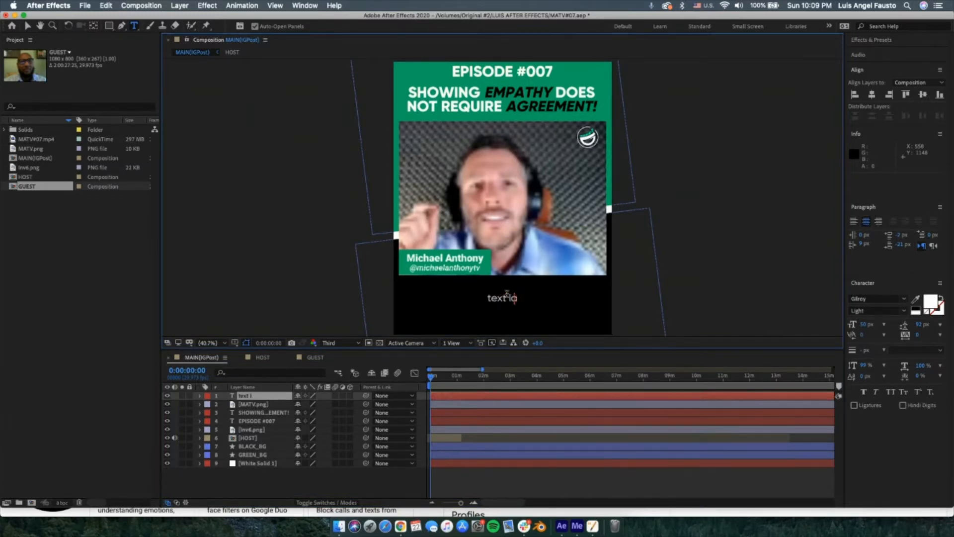
key(BackSpace)
text(layer)
Step: Enable Source Text keyframing on the new text layer at 0:00:00:00
click(431, 380)
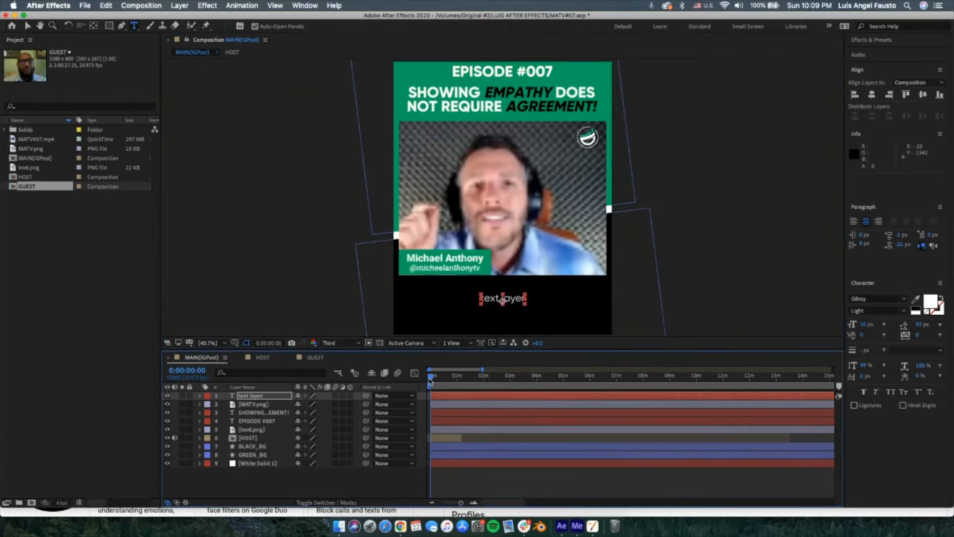
click(271, 396)
click(201, 396)
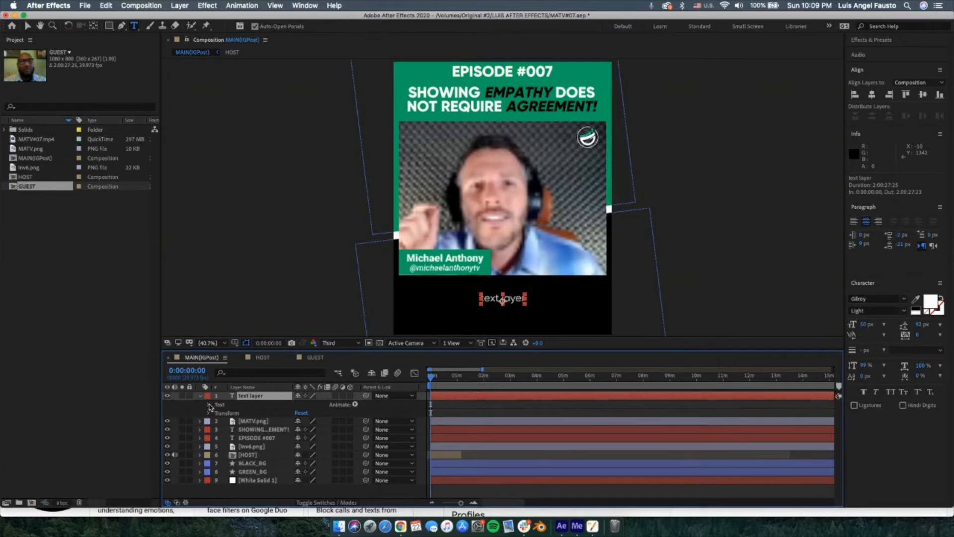
click(209, 405)
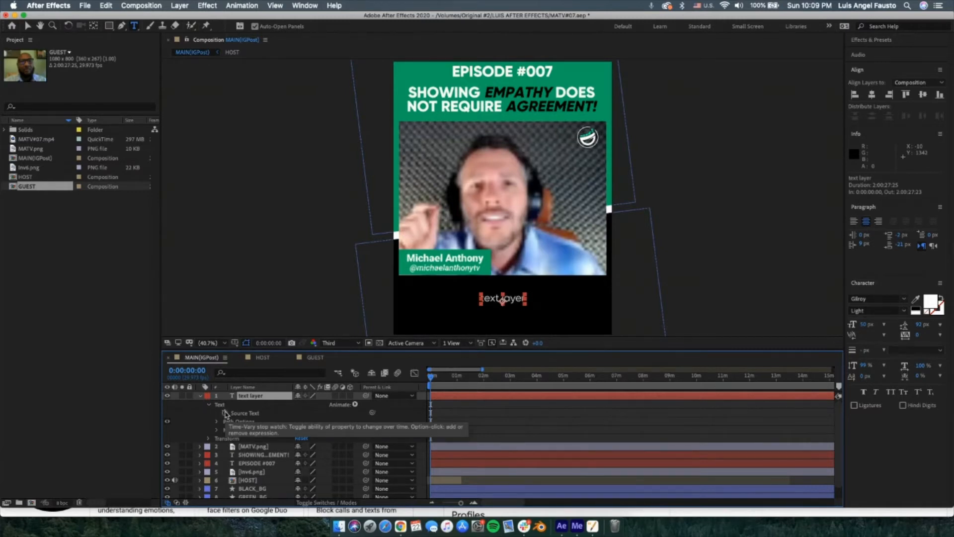
click(225, 413)
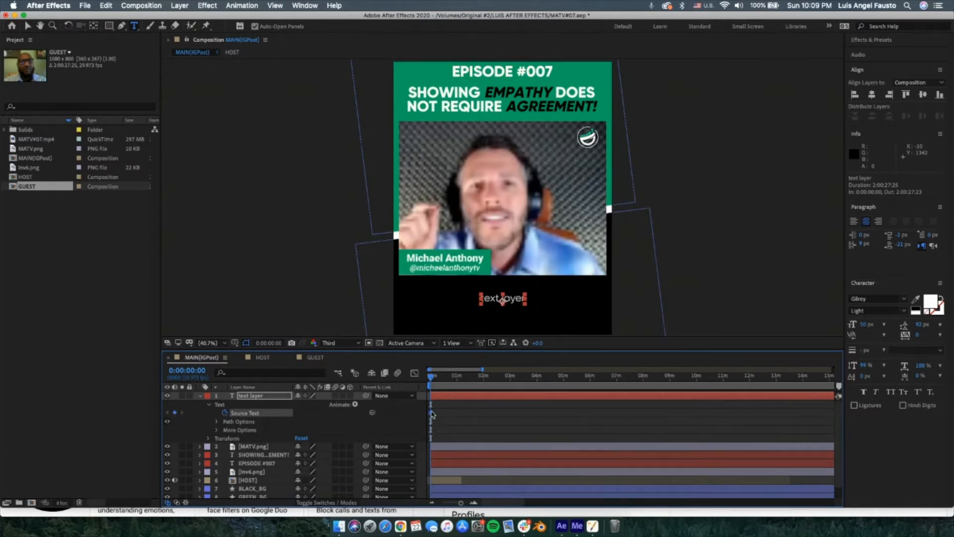
Step: Scrub the timeline to 0:00:08:20 and back, and play from the start to hear the opening phrase of the quote
drag(432, 381, 433, 382)
click(474, 503)
click(475, 502)
mouse_move(434, 379)
mouse_down()
mouse_move(416, 379)
mouse_move(446, 394)
mouse_up()
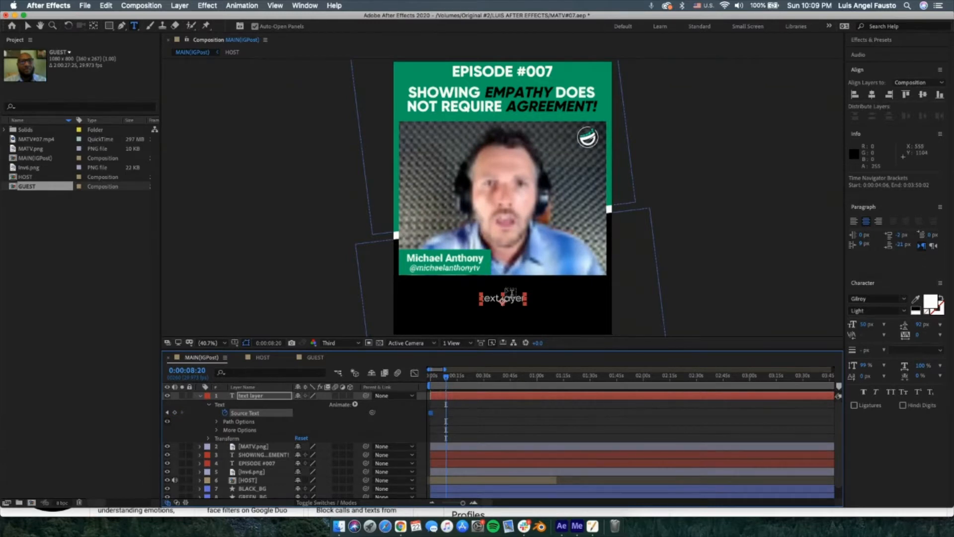
drag(447, 381, 430, 377)
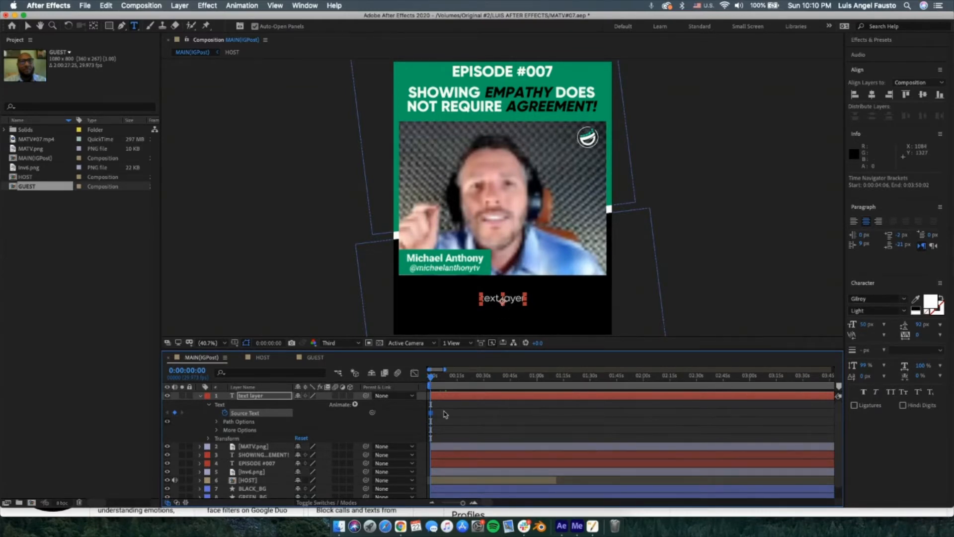
key(space)
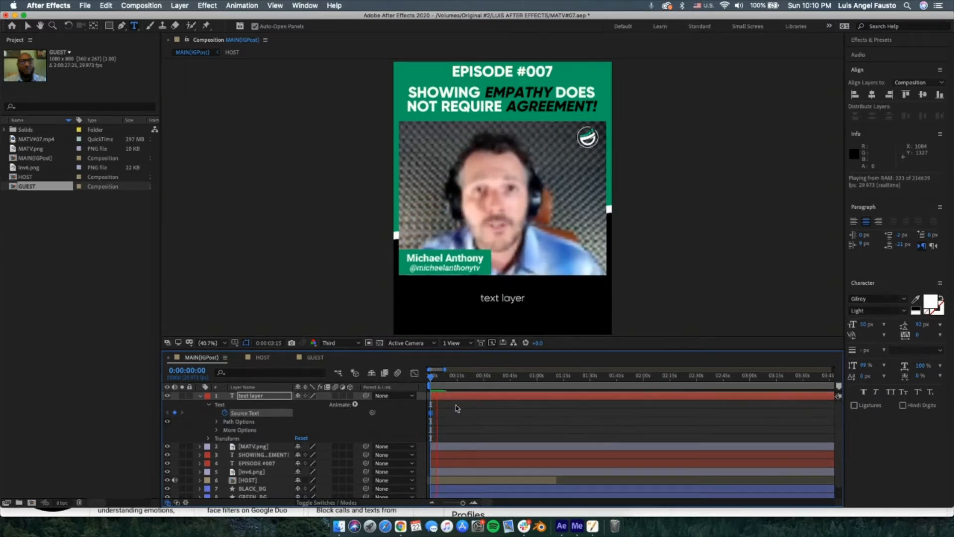
Step: Change the text at the first Source Text keyframe to "Listening to someone and showing empathy"
click(431, 413)
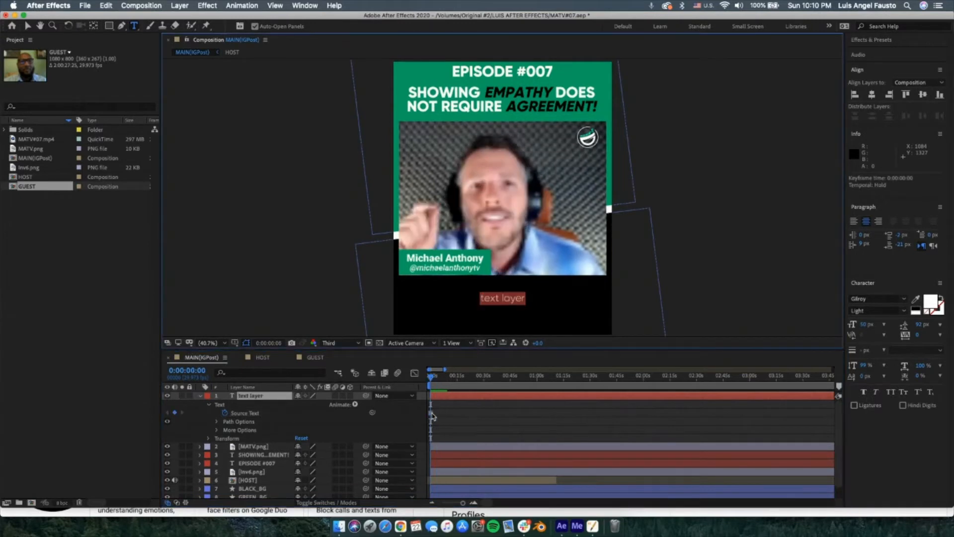
text(Listeni)
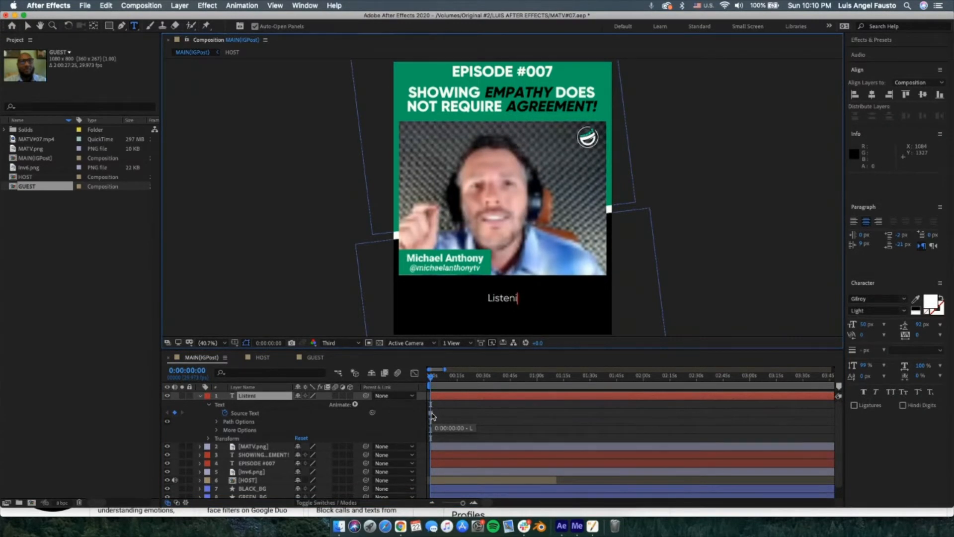
text(ng to )
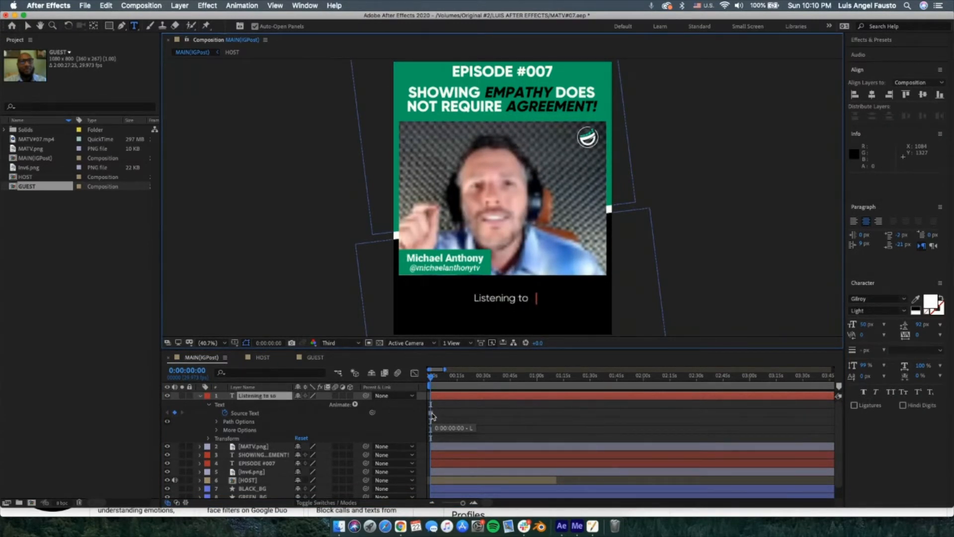
text(someone an)
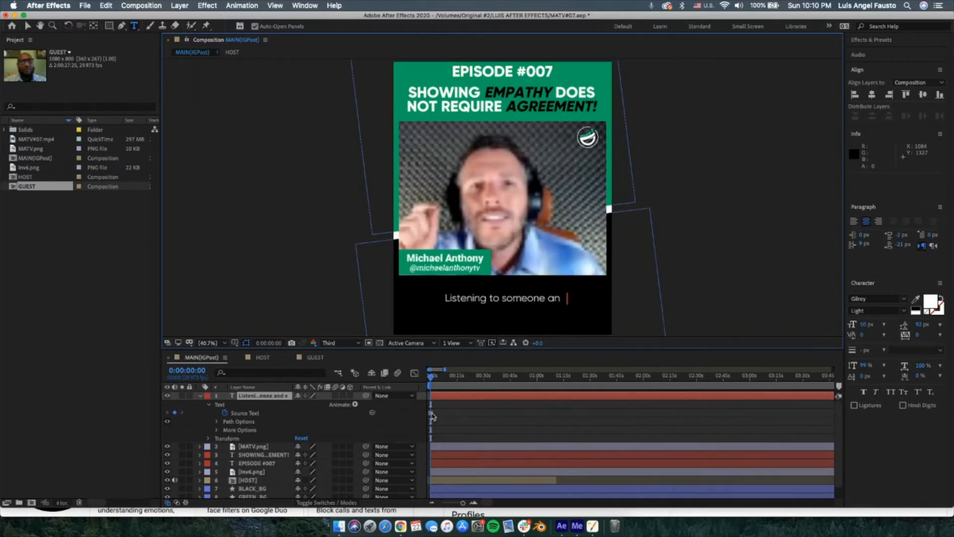
text(d showing empathy)
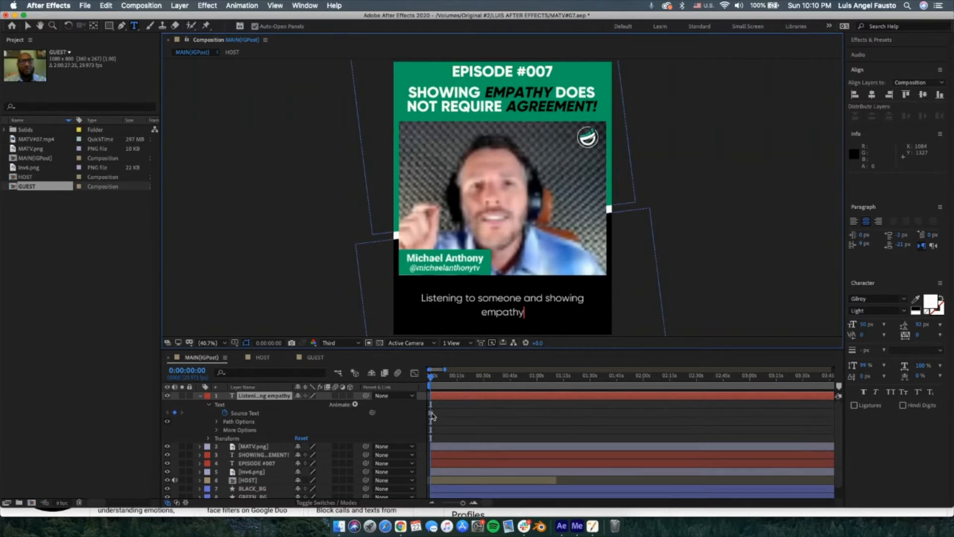
click(433, 393)
Step: Replay the opening phrase and extend the first caption with "for someone"
key(space)
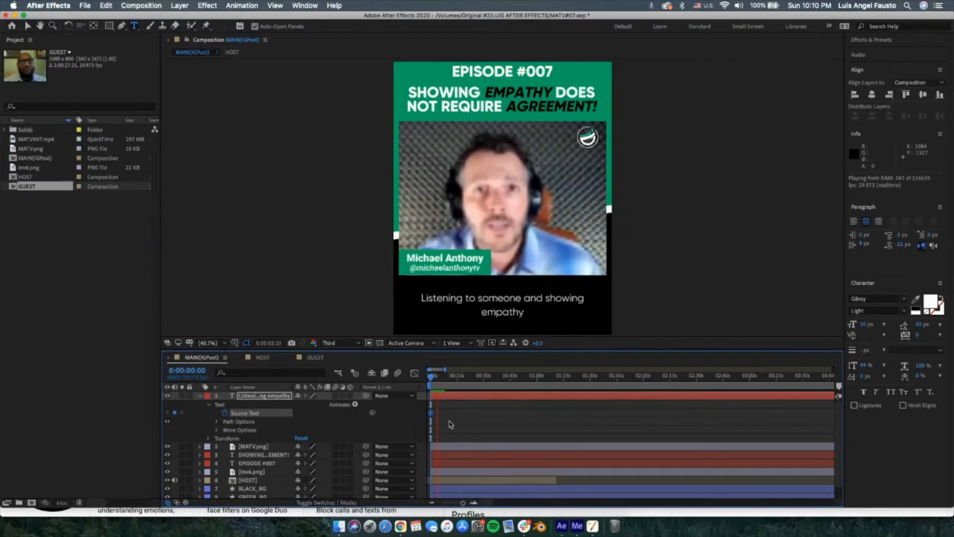
key(space)
double_click(433, 414)
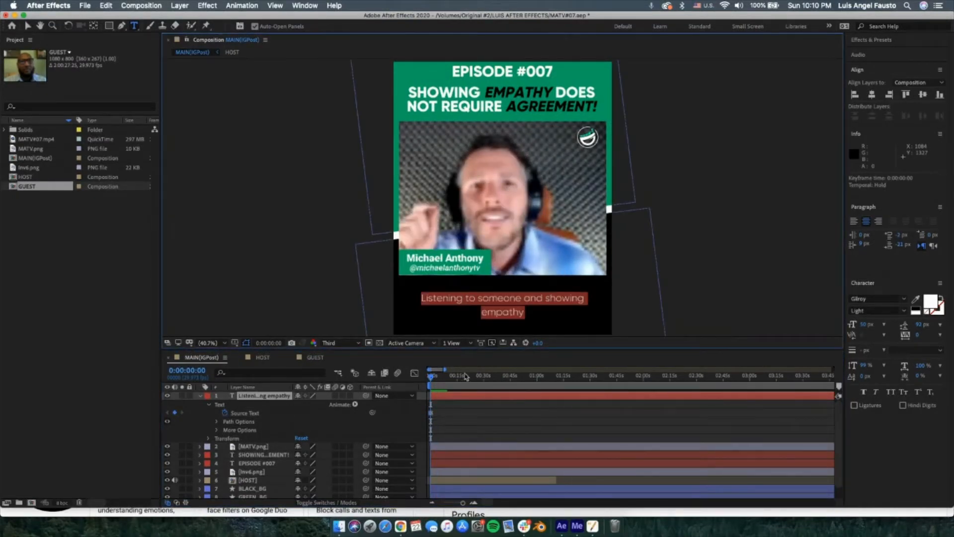
click(525, 313)
text(for )
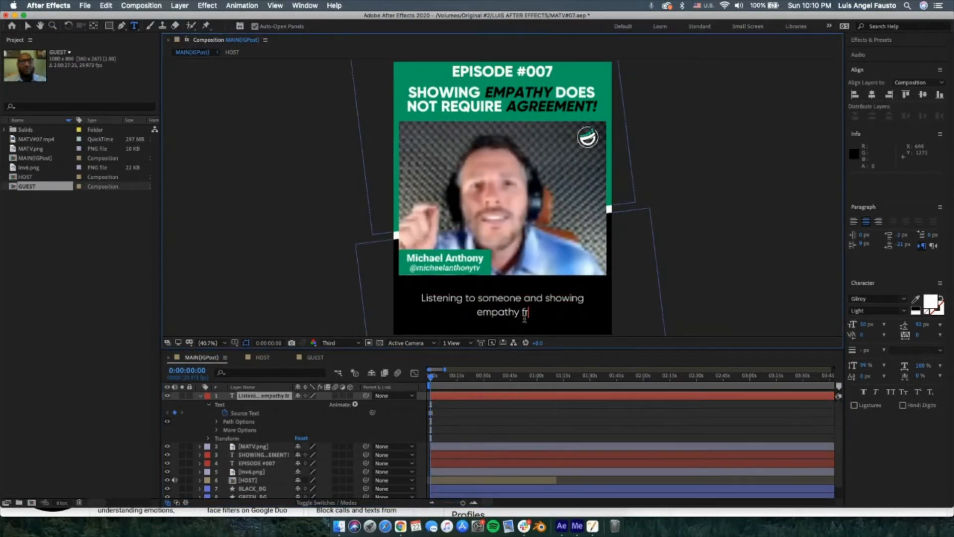
text(someone)
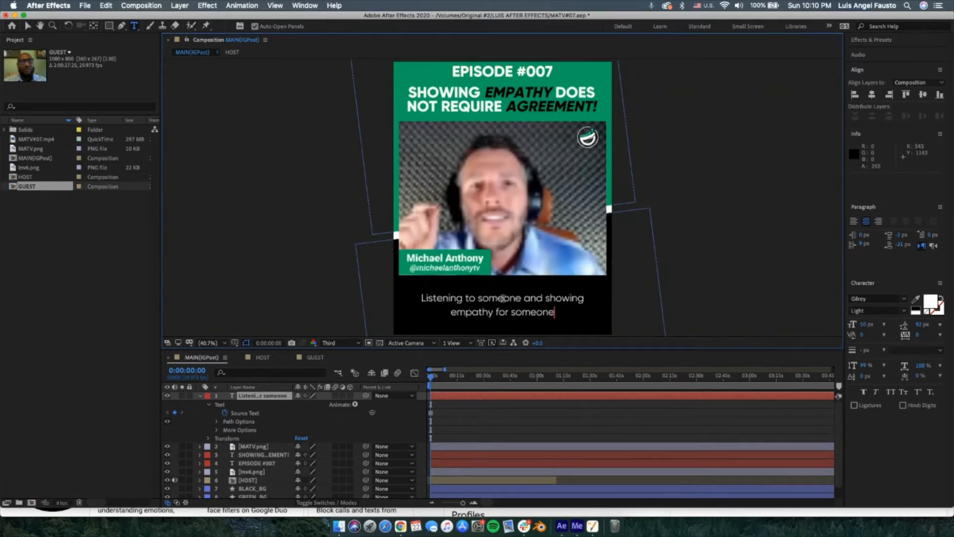
Step: Set the leading of the whole two-line caption to 74 px
double_click(511, 305)
triple_click(511, 304)
click(511, 301)
triple_click(512, 301)
click(511, 301)
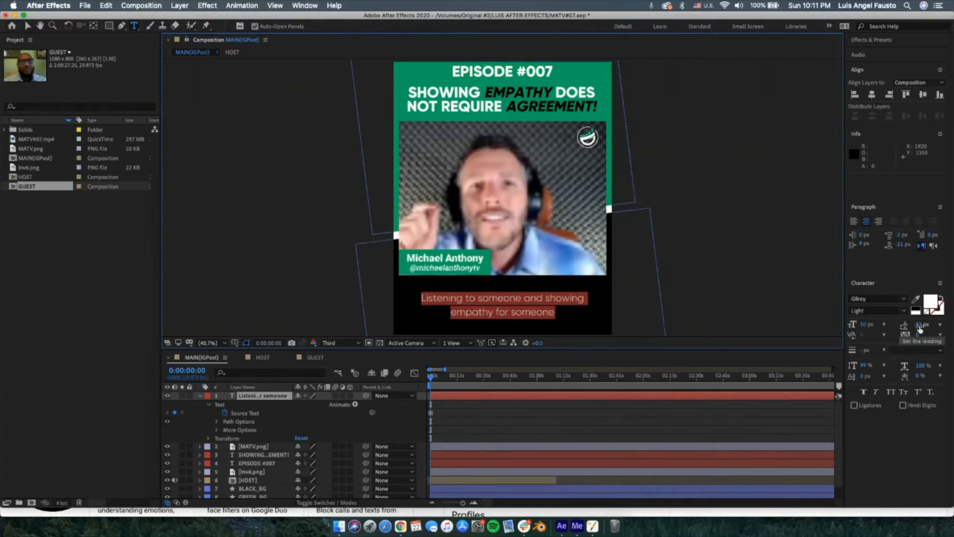
click(920, 326)
drag(918, 324, 904, 325)
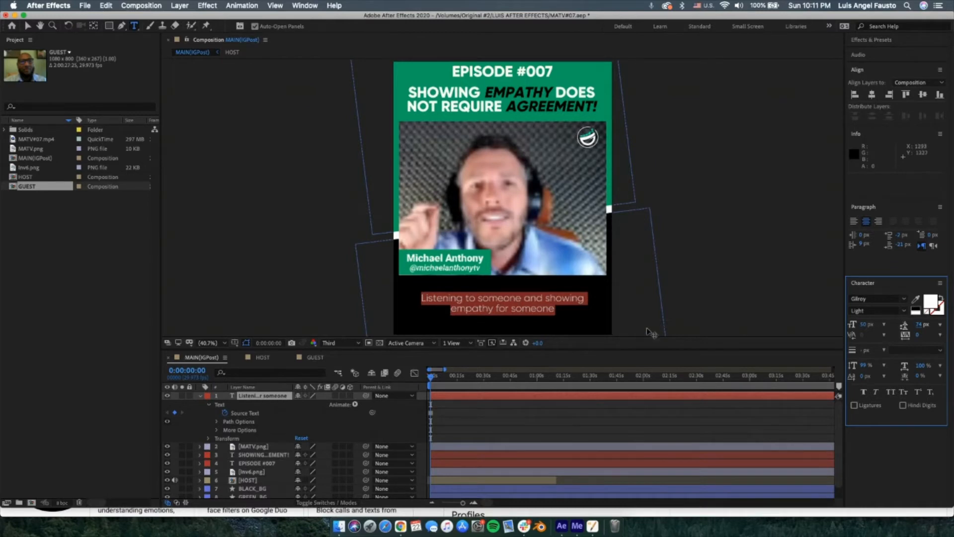
Step: Center the caption horizontally in the composition and lower its vertical position to 1192.2
click(873, 96)
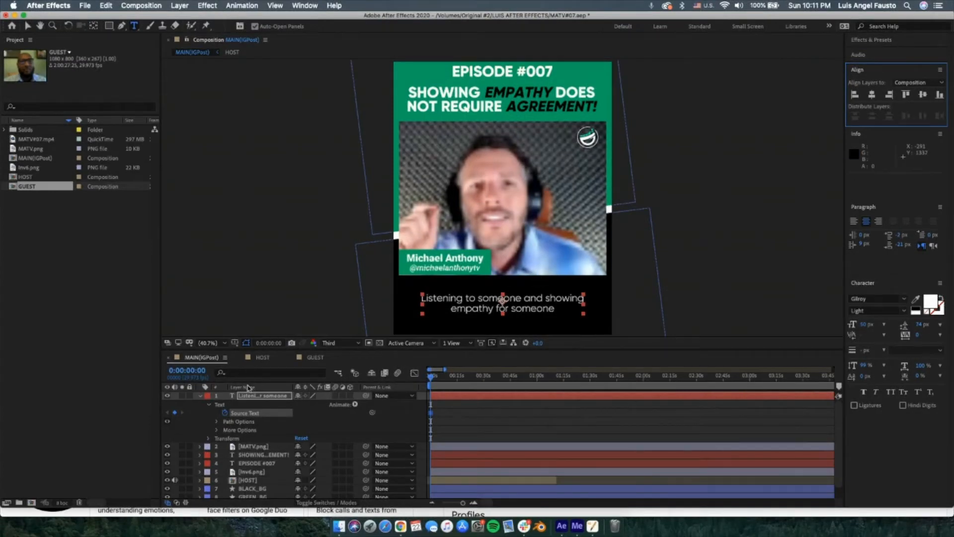
click(209, 438)
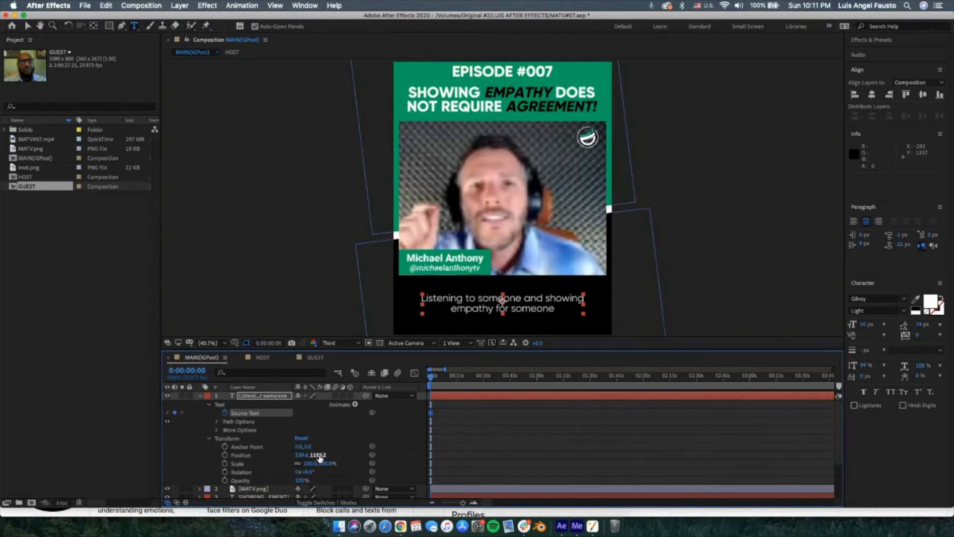
drag(318, 456, 327, 455)
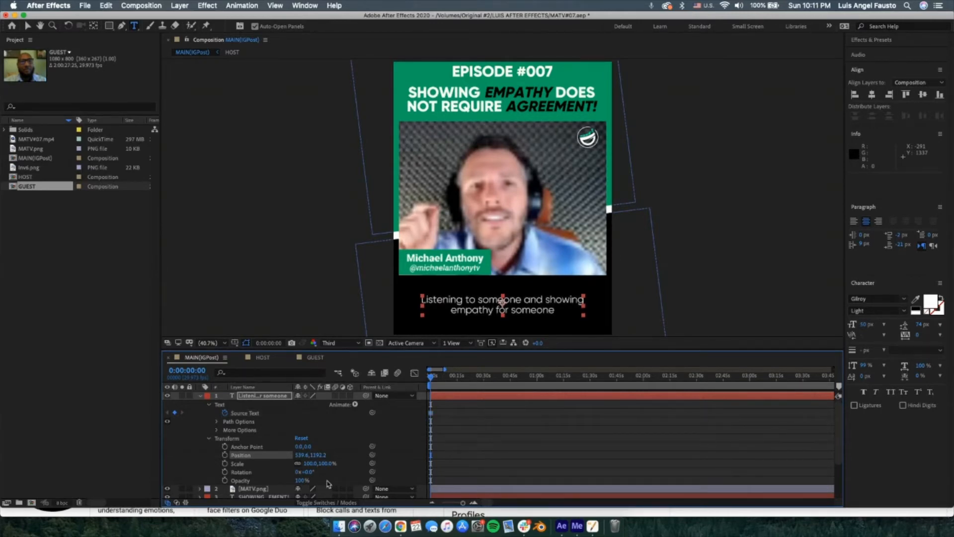
click(872, 95)
Step: Collapse the caption layer's Transform properties while keeping its Text properties expanded
click(430, 383)
click(200, 396)
click(201, 396)
click(209, 439)
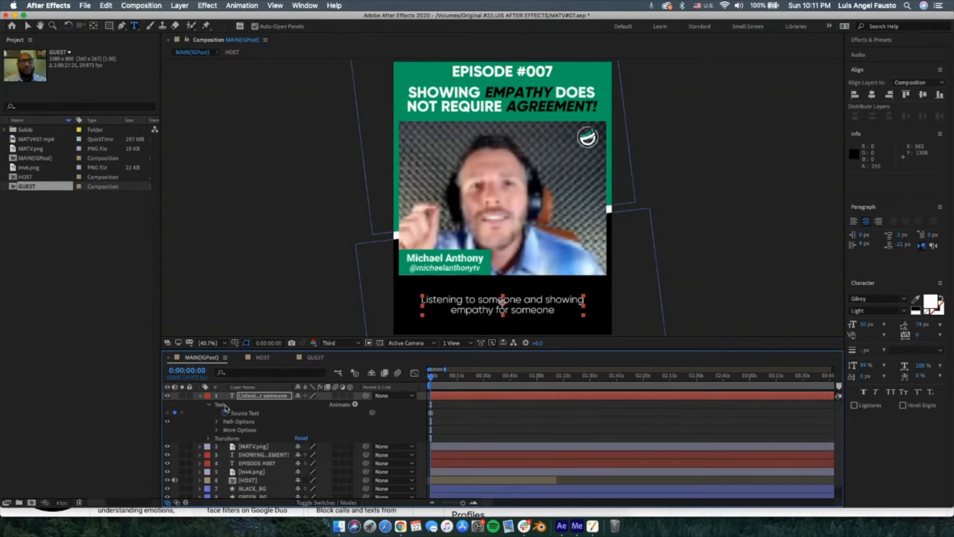
Step: Play the first phrase and at 0:00:05:14 change the caption to "does not mean that you have to agree with them"
click(473, 504)
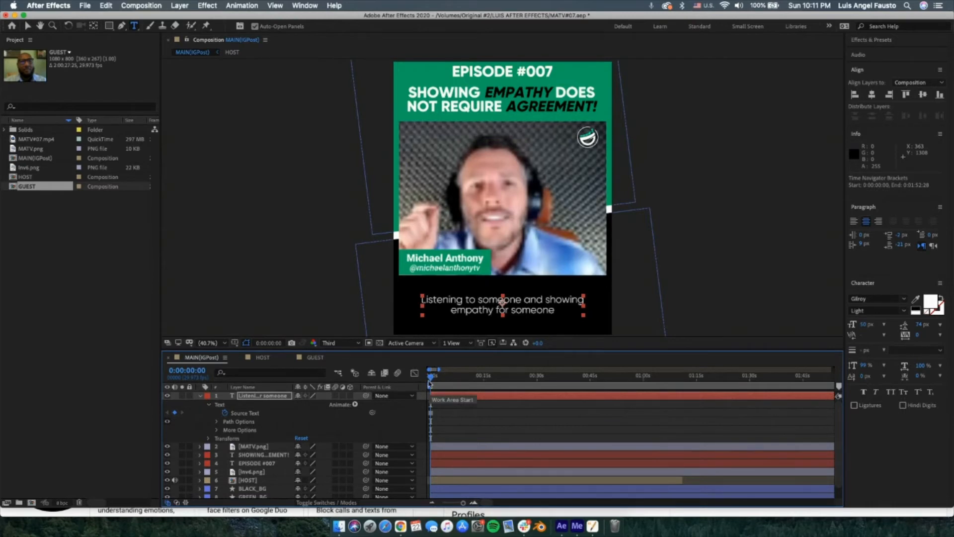
key(space)
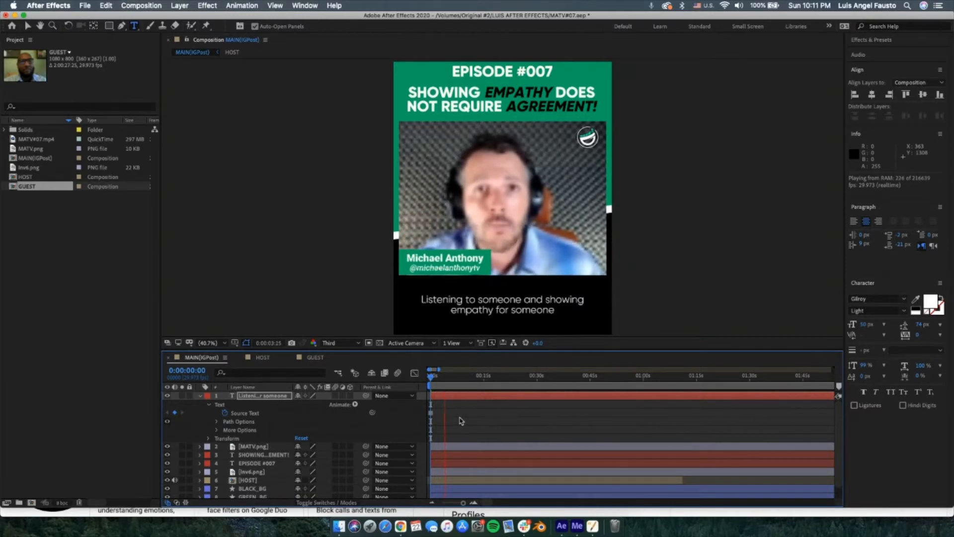
click(450, 387)
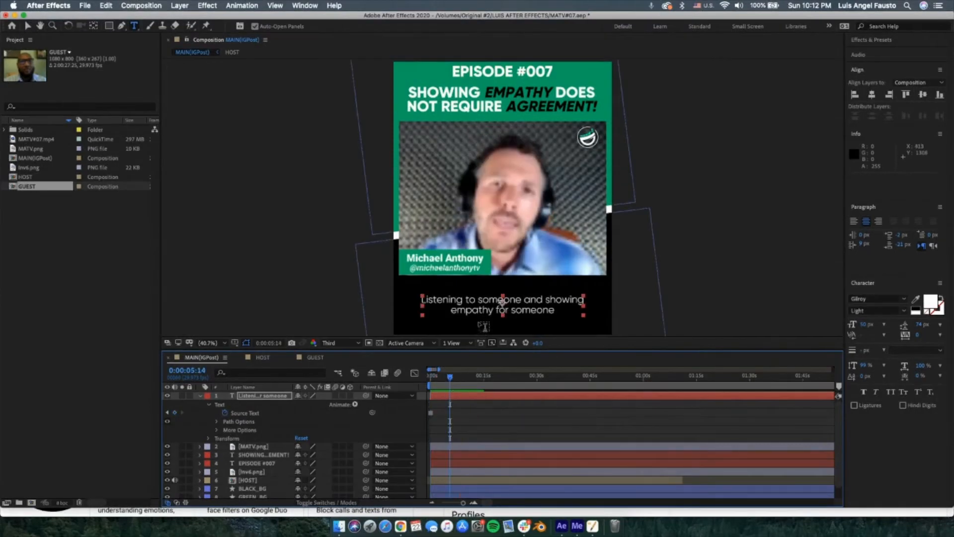
triple_click(481, 310)
key(super+a)
text(does)
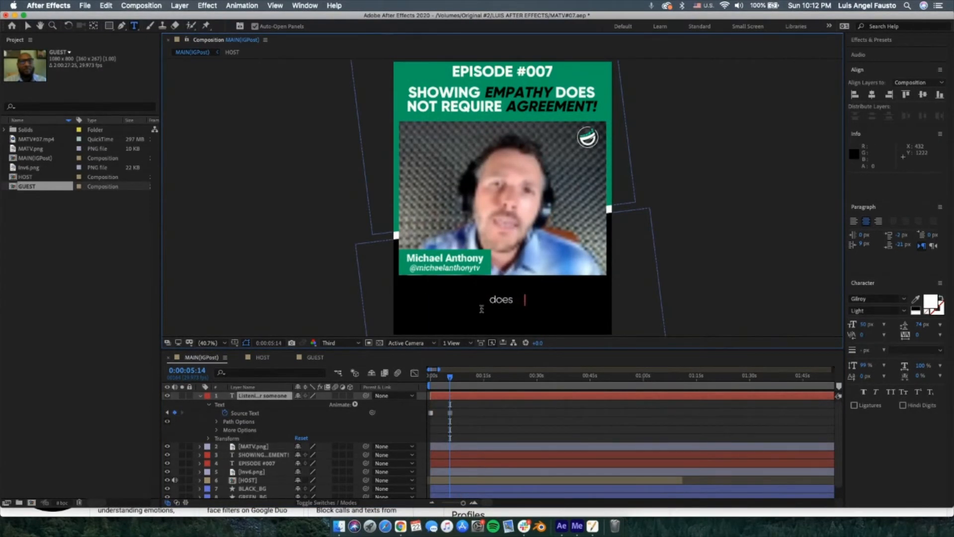
text( not mean that you )
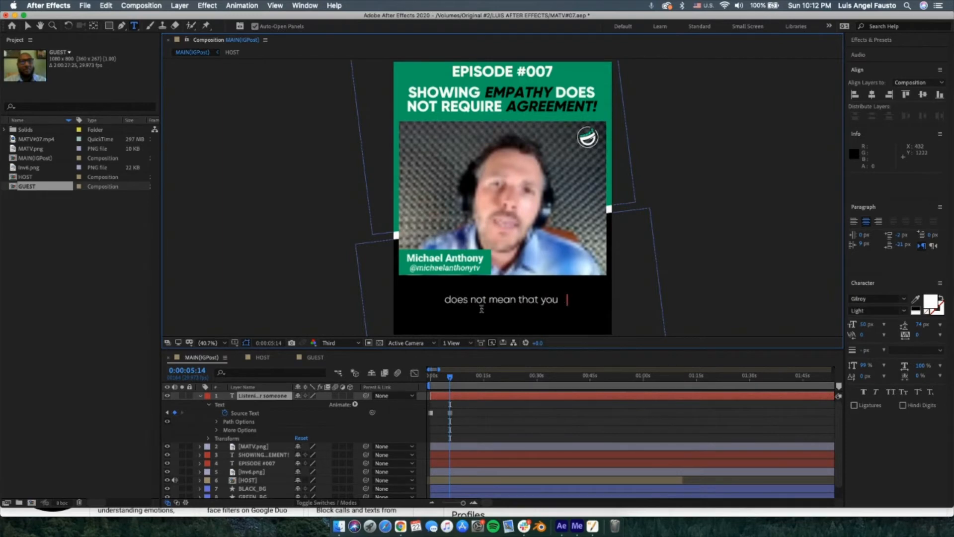
text(have to agree with them)
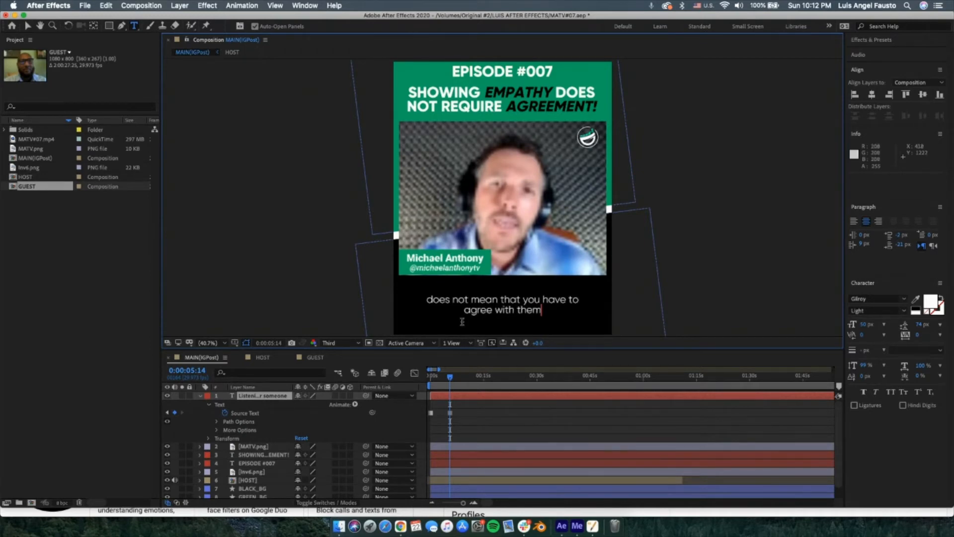
Step: Replay the captions from the start and move the second Source Text keyframe earlier to 0:00:05:02
drag(450, 378, 419, 378)
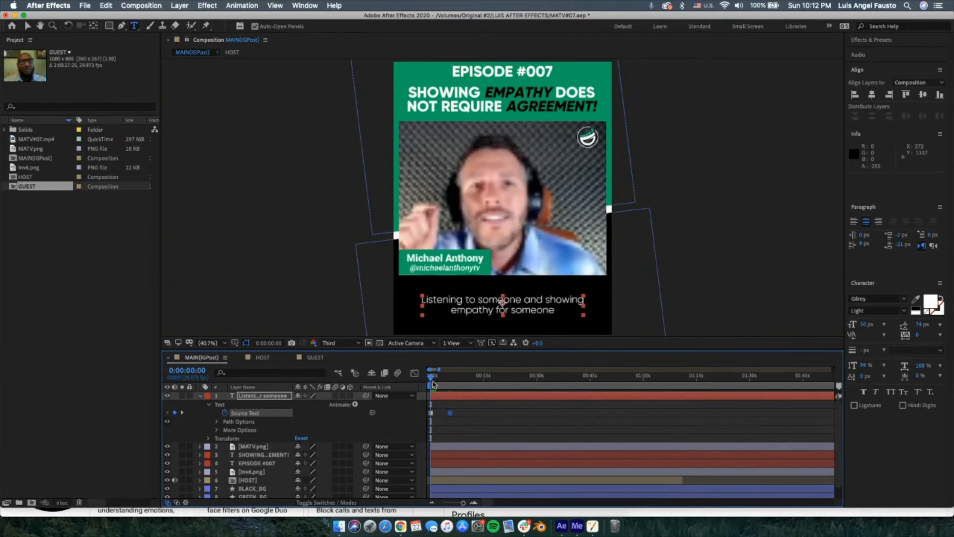
key(space)
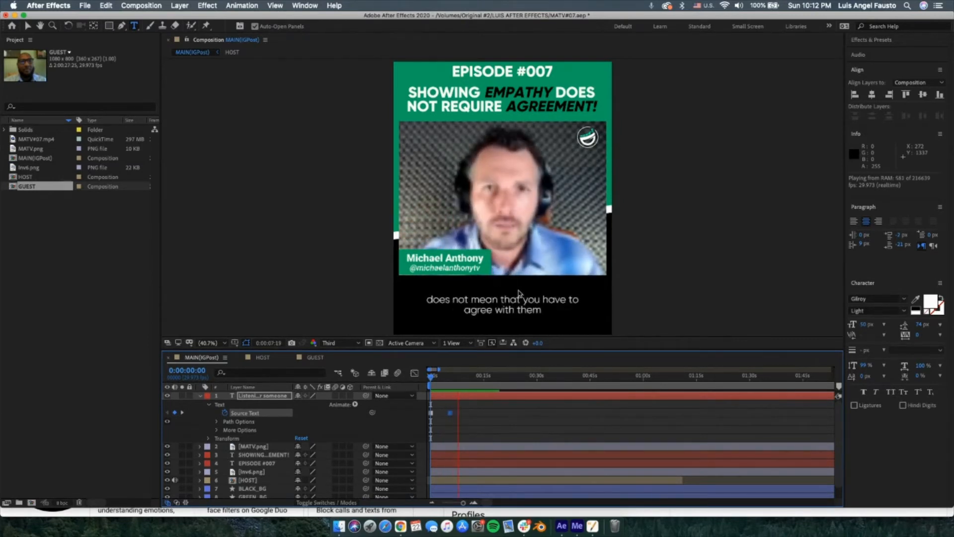
key(space)
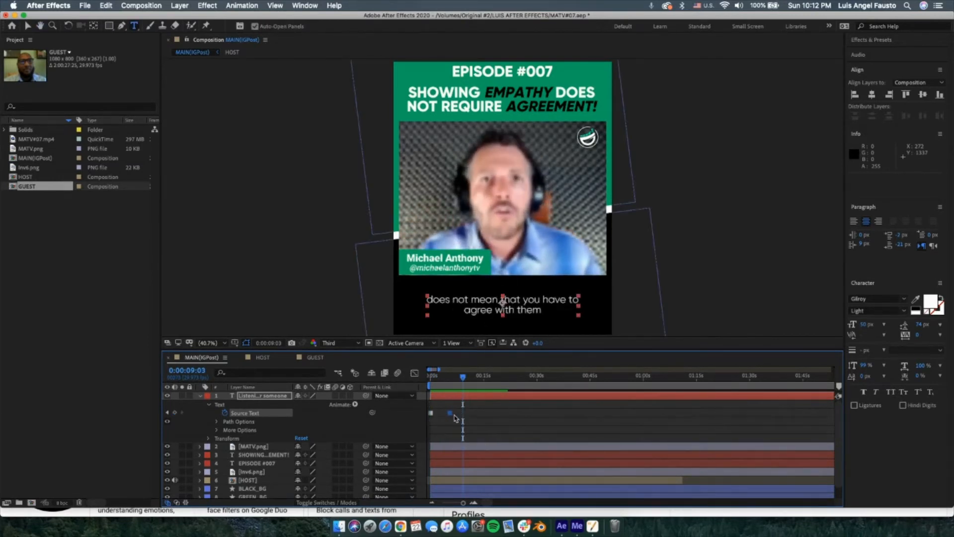
mouse_move(452, 416)
mouse_down()
mouse_move(459, 418)
mouse_move(447, 421)
mouse_up()
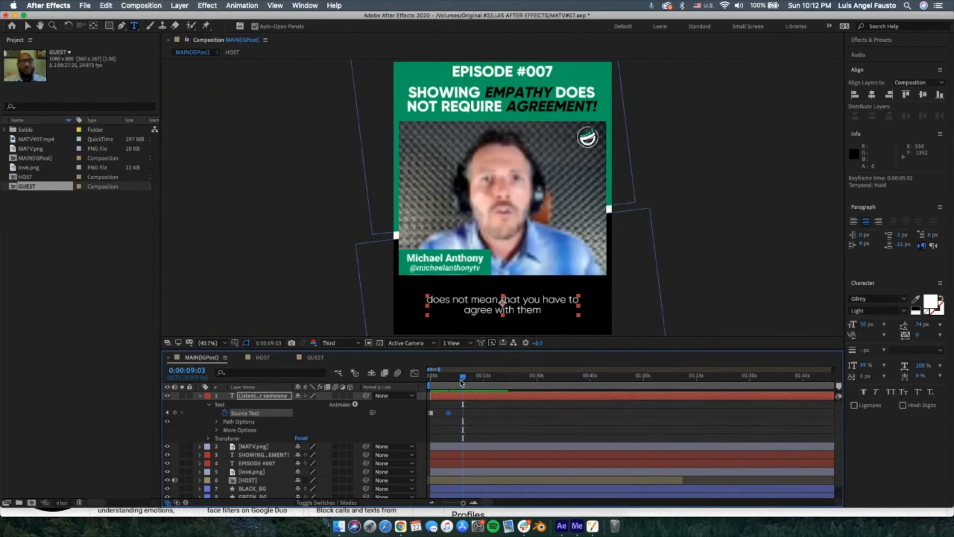
click(457, 419)
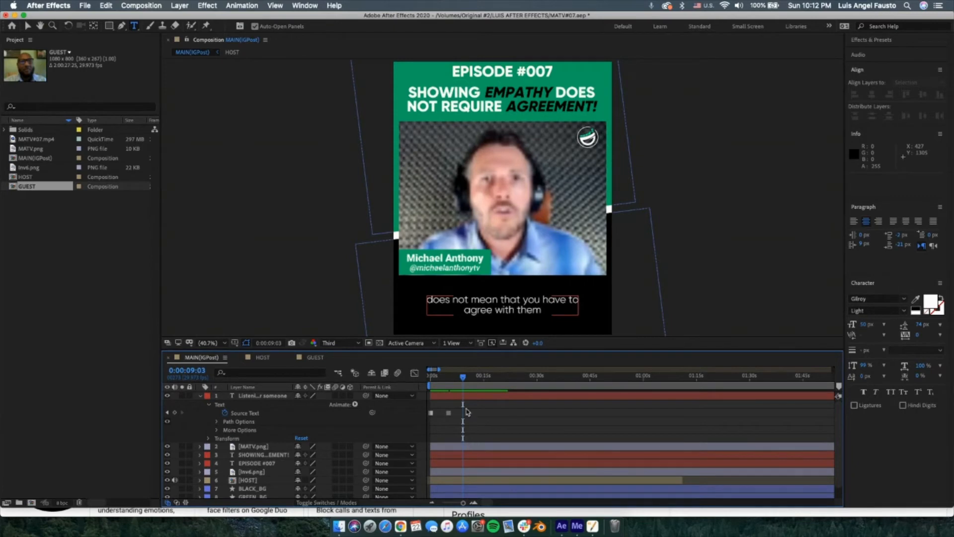
Step: Try shortening the caption's second line to "agree" at 0:00:09:03, replay it, and delete the extra Source Text keyframe
triple_click(483, 308)
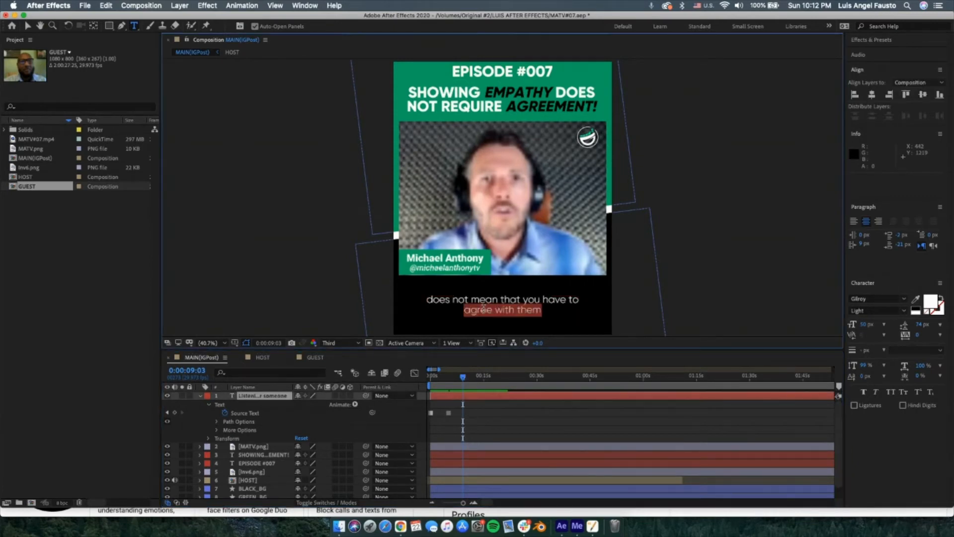
text(agree)
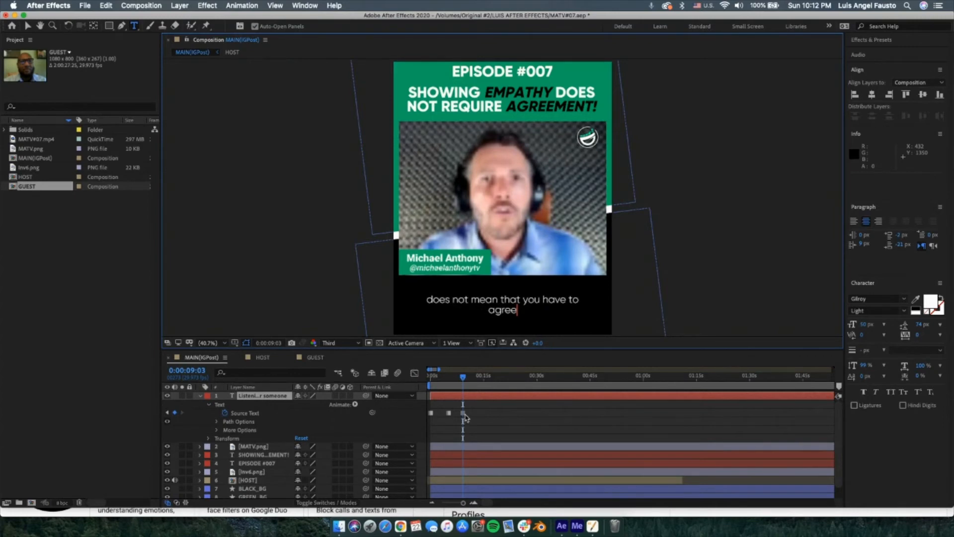
click(464, 412)
key(Home)
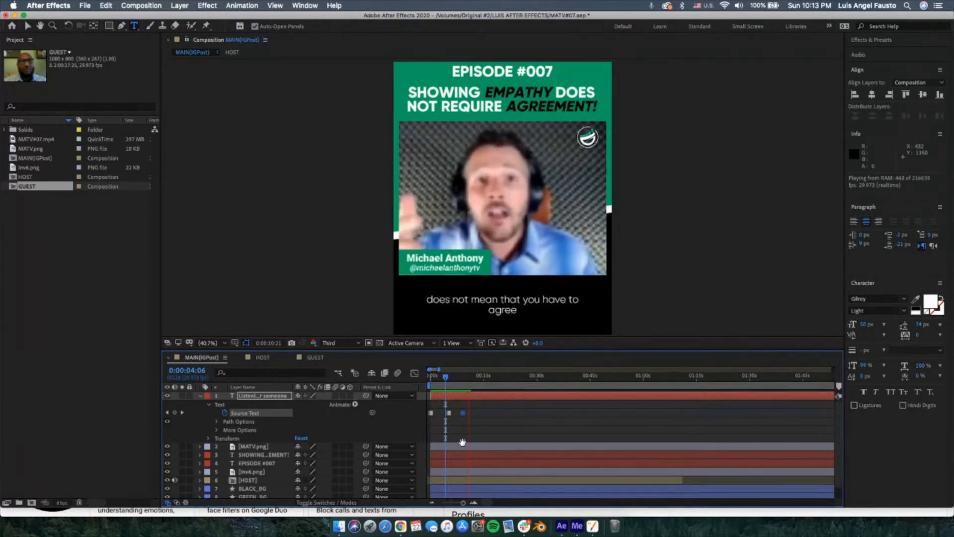
key(space)
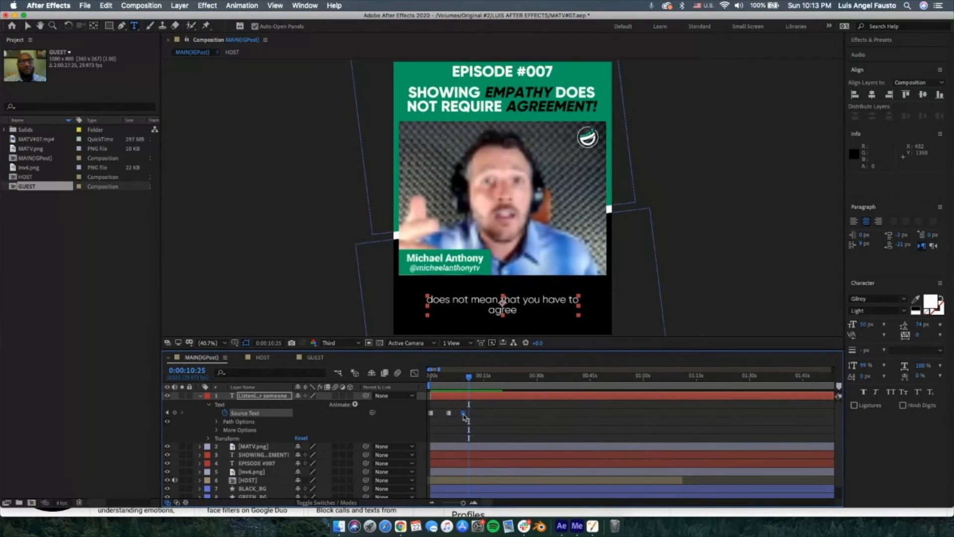
key(Delete)
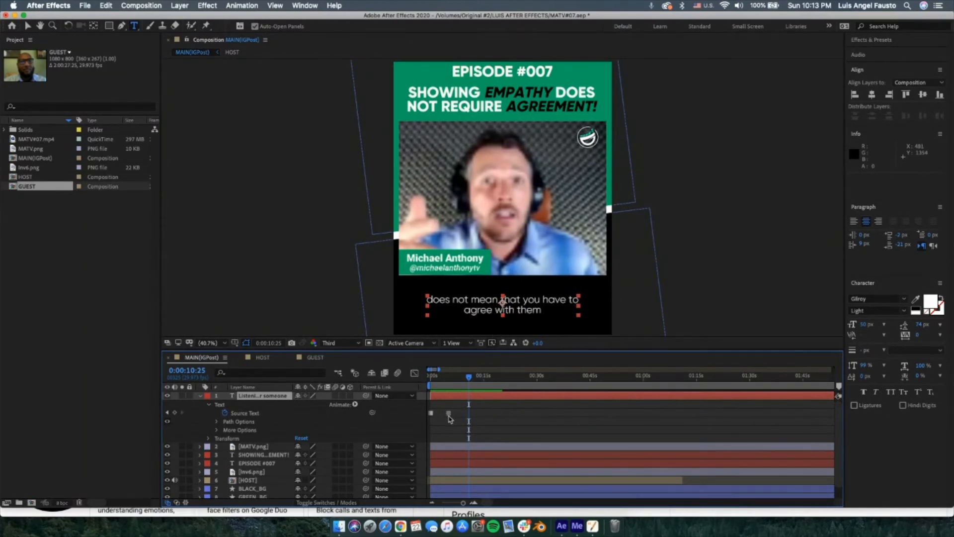
Step: Open the caption text of the 0:00:05:02 keyframe, and play the phrase through to 0:00:10:07
mouse_move(456, 378)
mouse_down()
mouse_move(443, 383)
mouse_move(457, 379)
mouse_up()
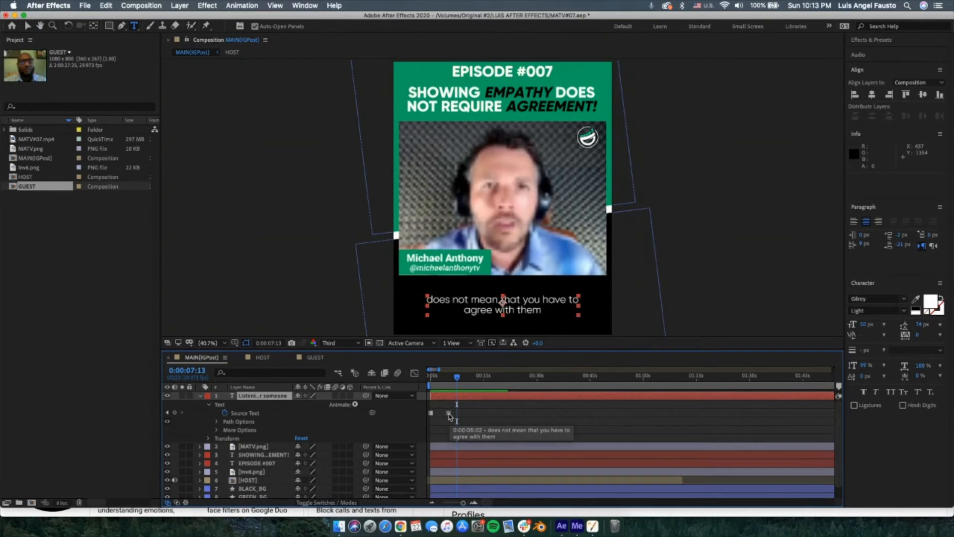
double_click(449, 413)
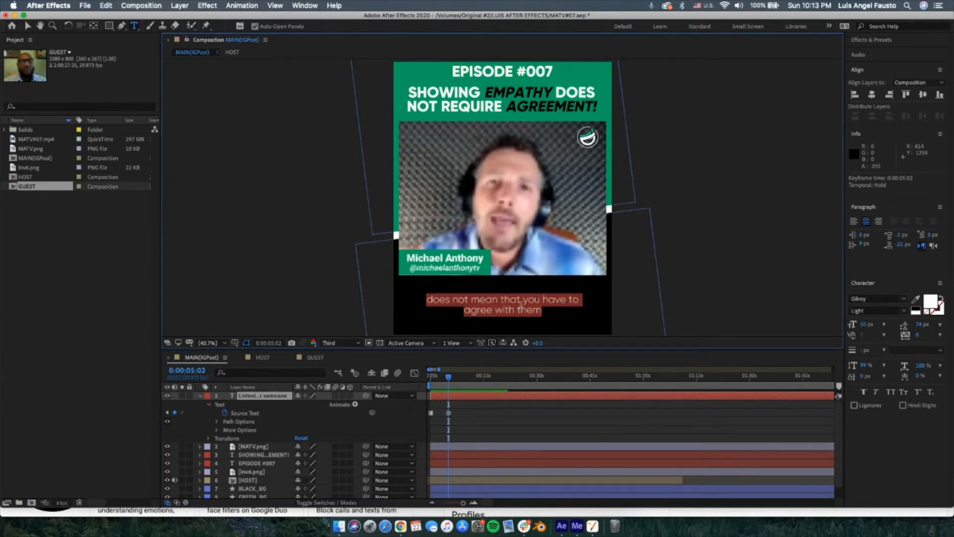
click(446, 379)
key(space)
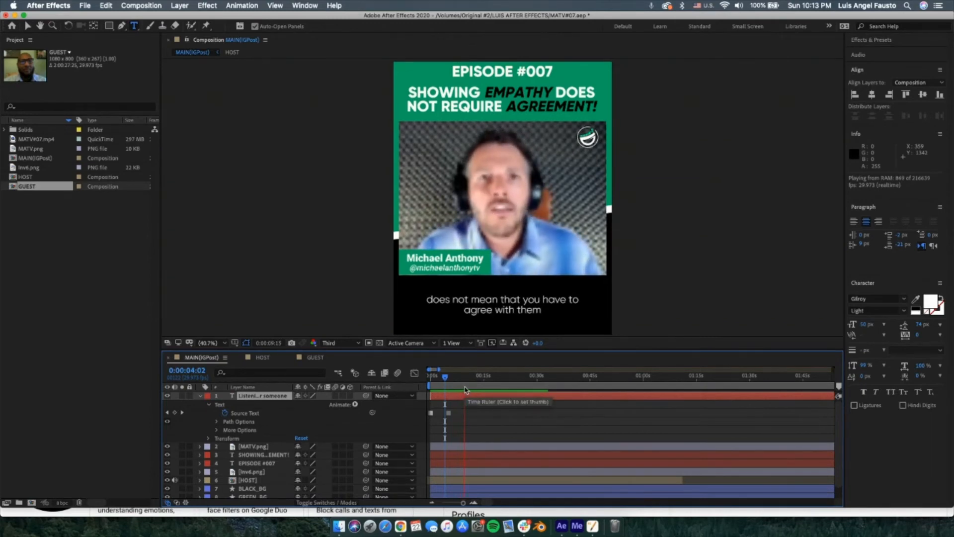
key(space)
Step: At 0:00:10:07, replace the whole caption with "you know, there are some things"
double_click(485, 311)
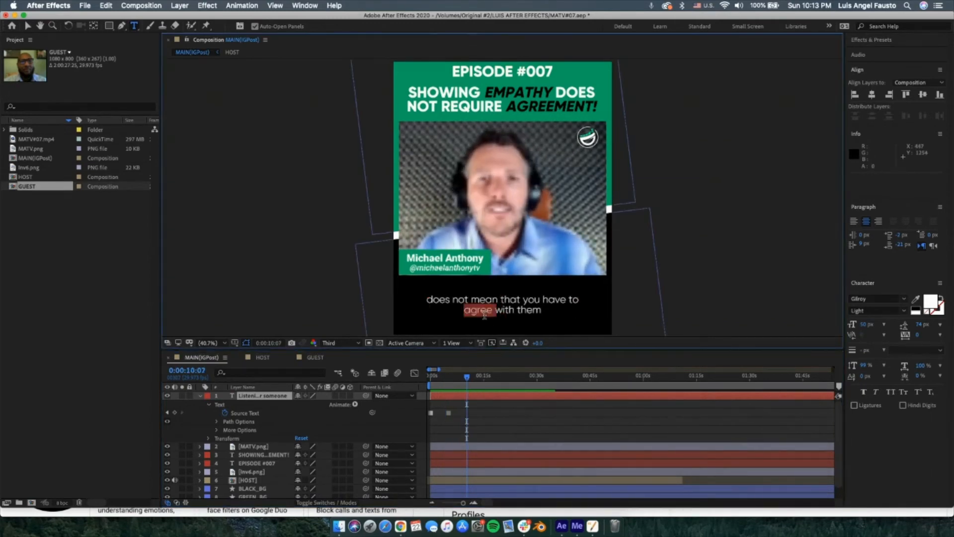
click(485, 311)
click(484, 312)
text(you know)
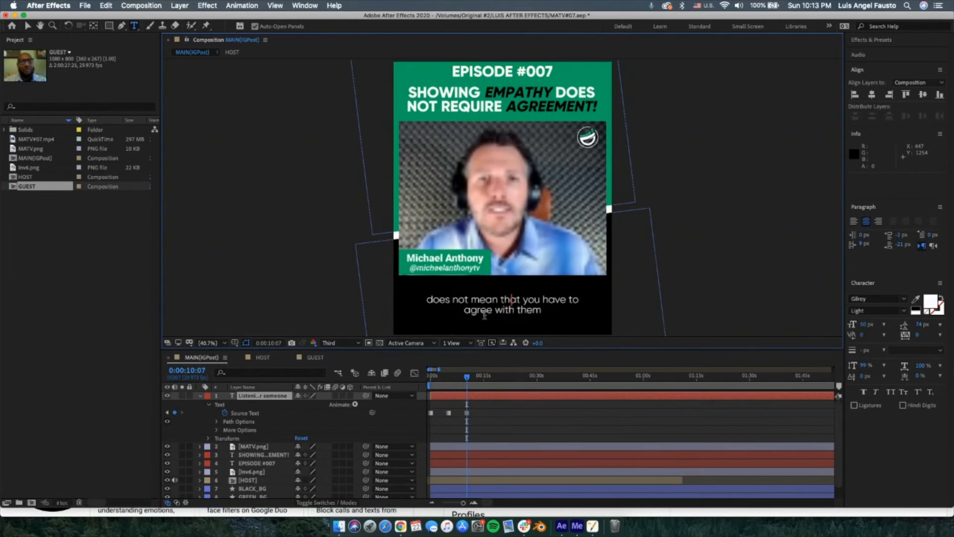
text(, ther)
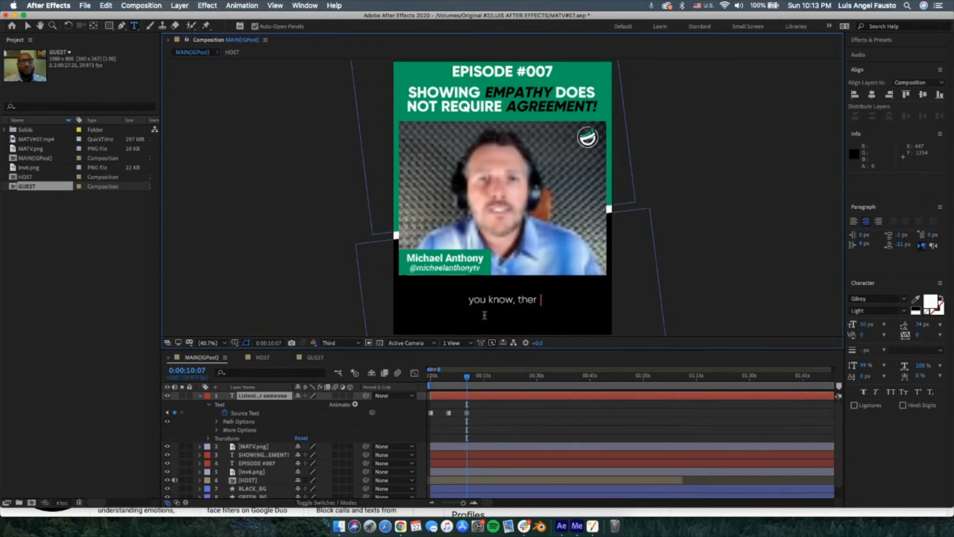
text(e are some thingfs)
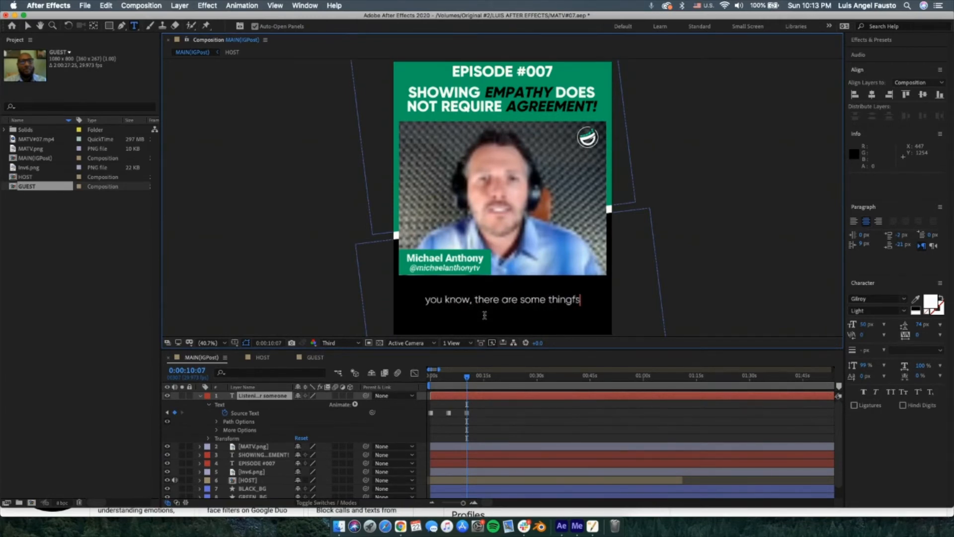
key(BackSpace)
key(BackSpace)
text(s)
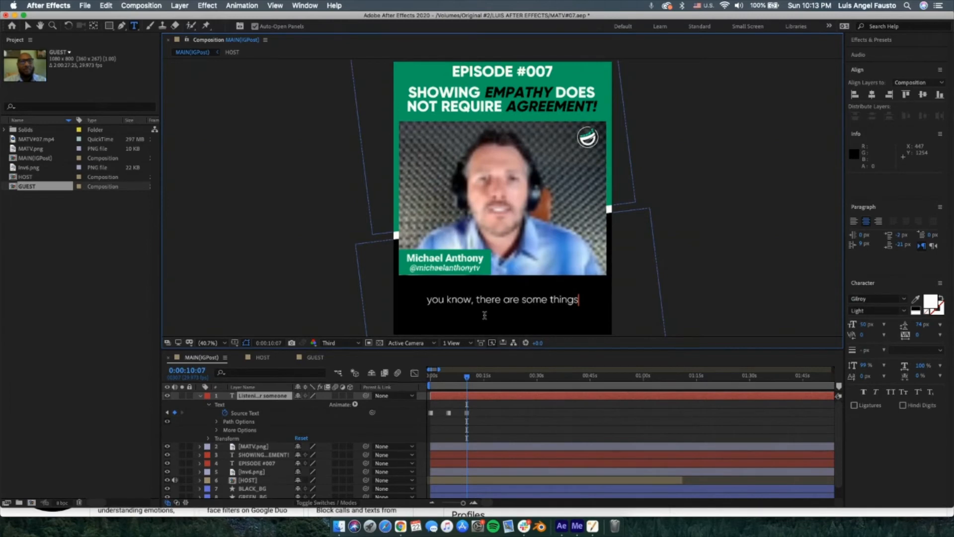
Step: Play the next phrase and at 0:00:12:22 replace the caption with "like" followed by the addressed person's first name
click(465, 379)
key(space)
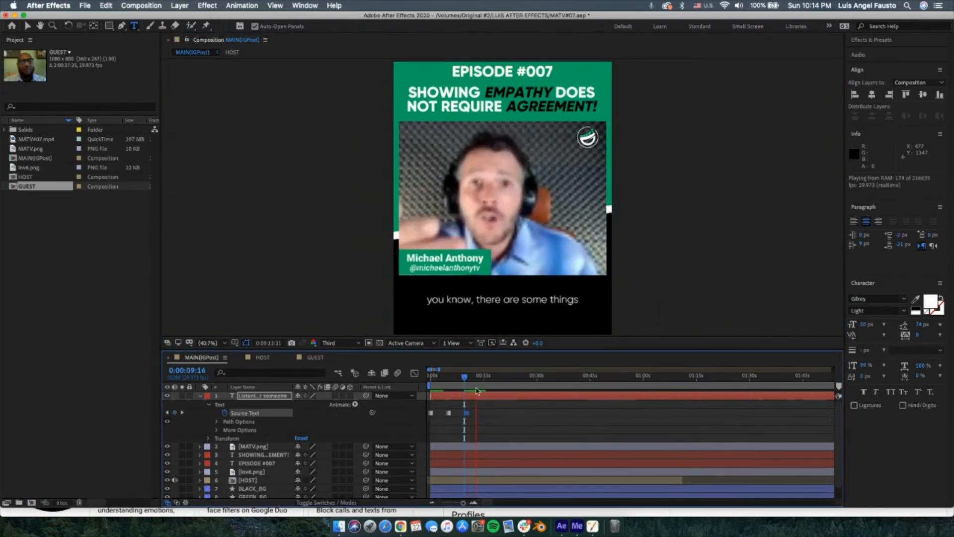
click(486, 299)
triple_click(486, 299)
text(I like F)
text(e)
key(BackSpace)
text(red)
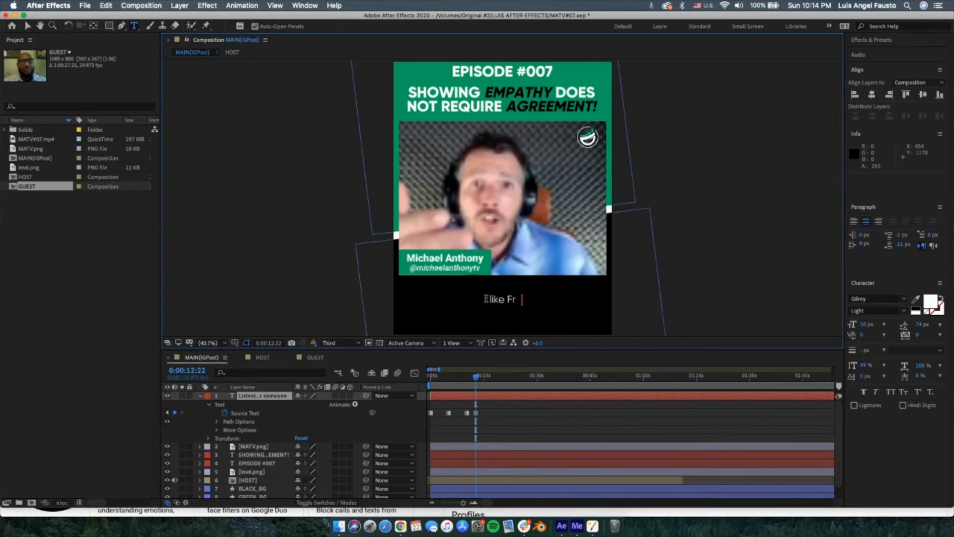
Step: Replay the phrase and extend the 0:00:12:22 caption with ", you and I have had" and "conversations" on a second line
click(461, 378)
key(space)
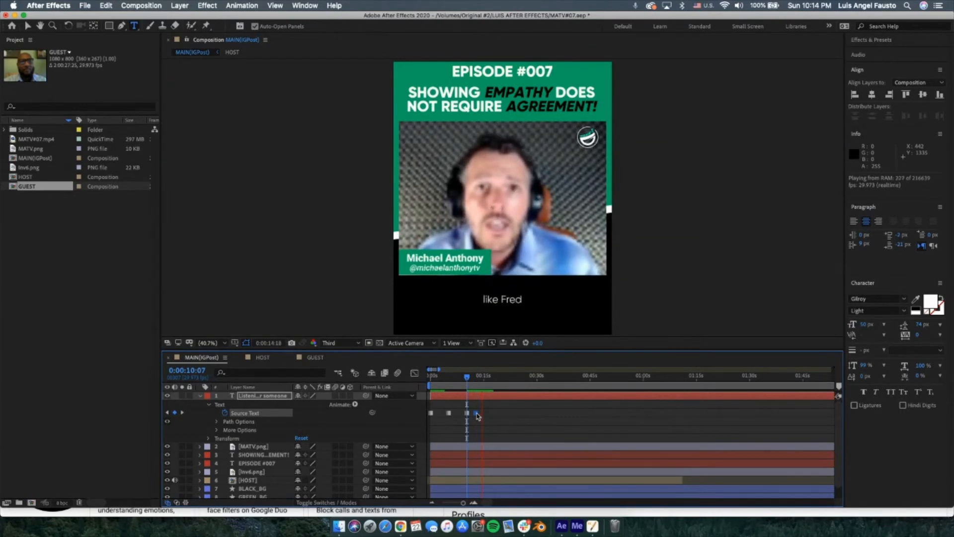
double_click(477, 415)
click(522, 301)
text(, you an)
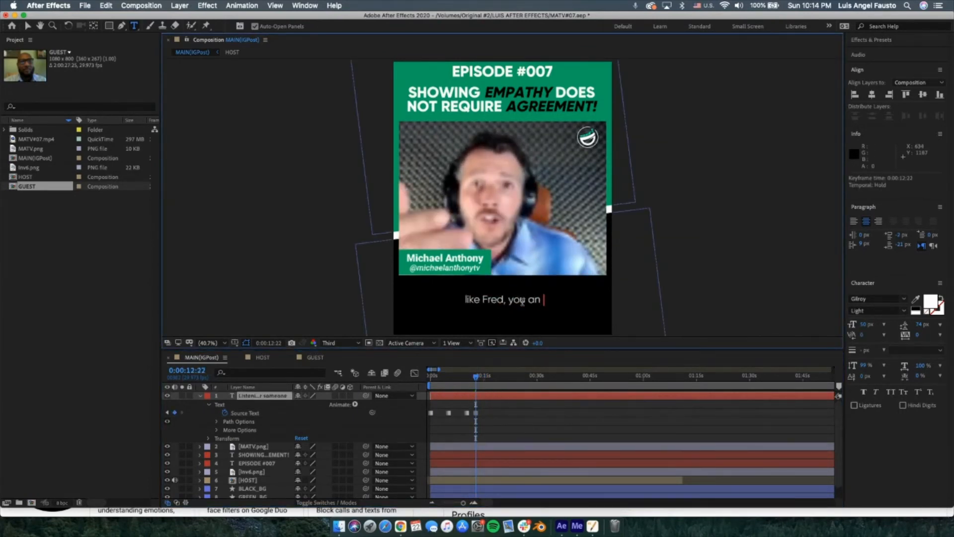
text(d I have a)
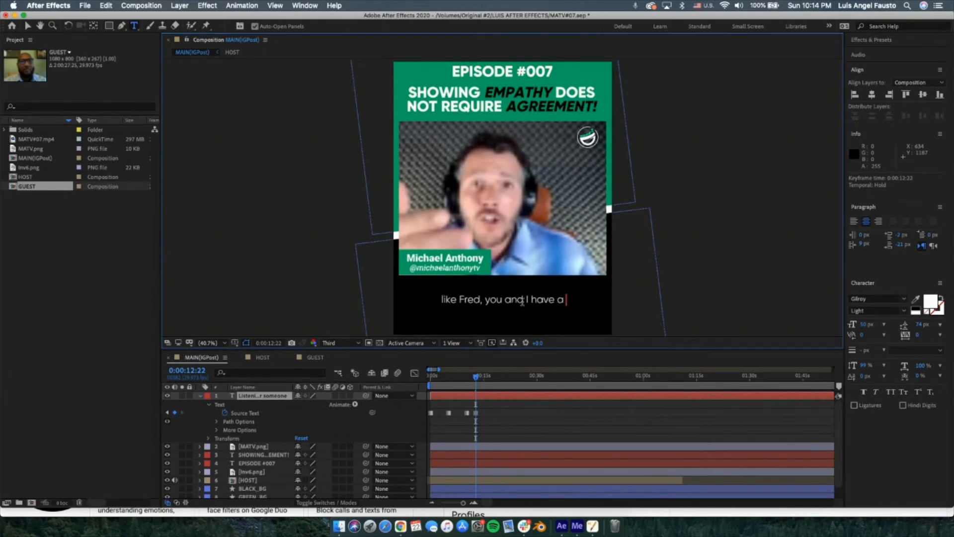
key(BackSpace)
key(BackSpace)
text(had)
key(BackSpace)
key(BackSpace)
key(BackSpace)
key(BackSpace)
text(e had)
key(Return)
text(conversations)
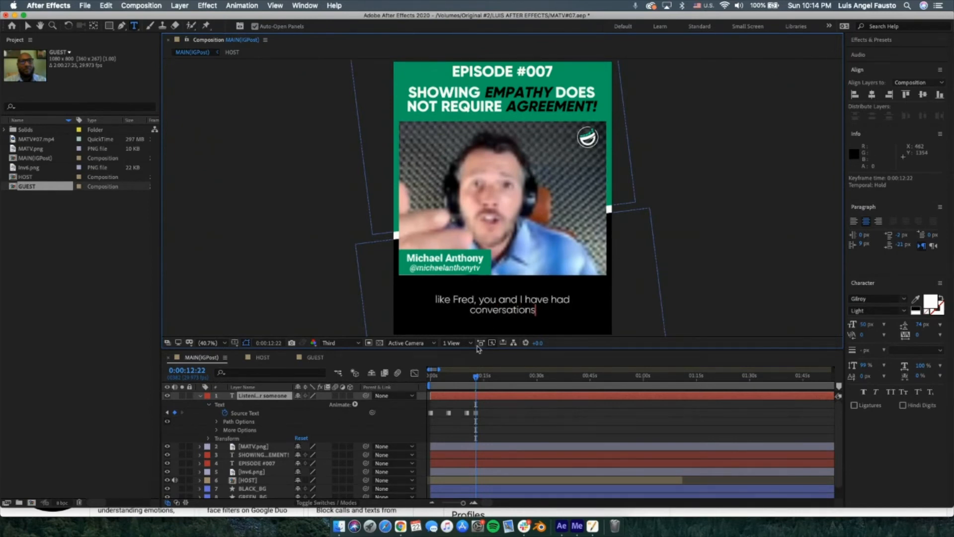
Step: Replay the phrase and add "in the past" to the end of the 0:00:12:22 caption
click(473, 387)
key(space)
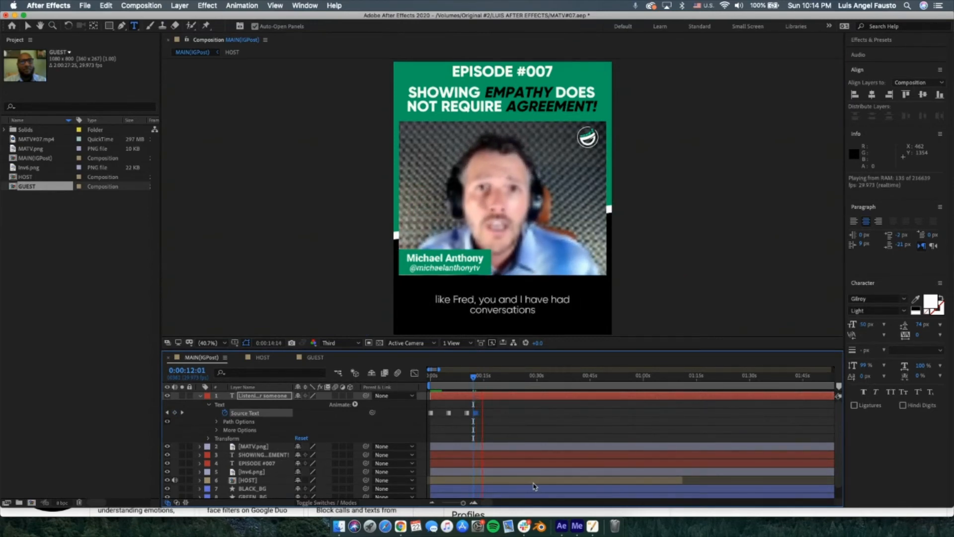
key(space)
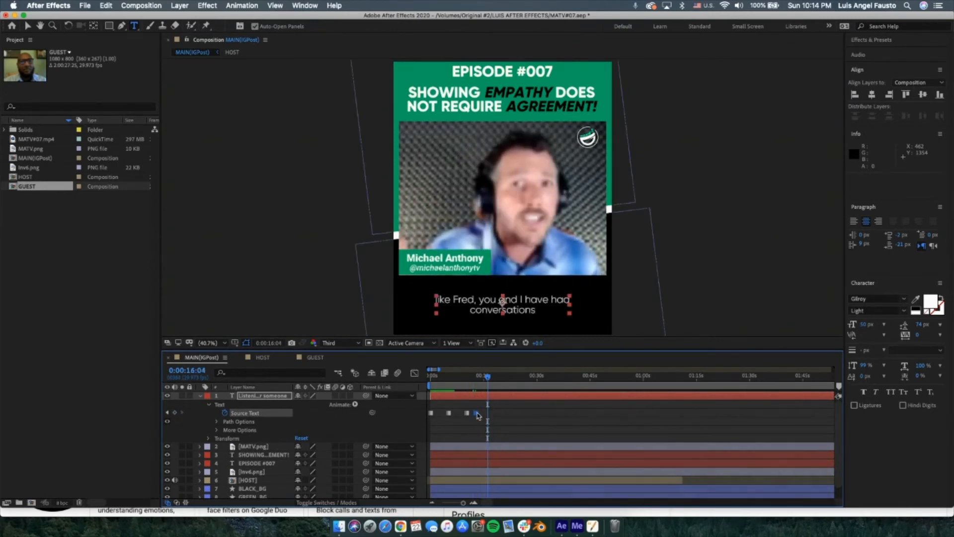
double_click(477, 413)
click(538, 312)
text(in the past)
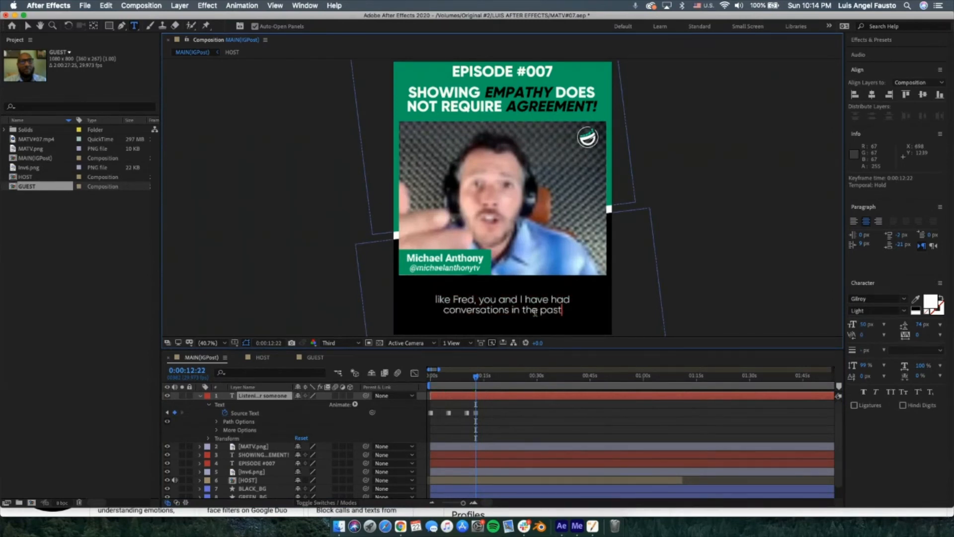
Step: Play the next phrase and at 0:00:15:29 replace the whole caption with "where ytou say something"
click(475, 380)
key(space)
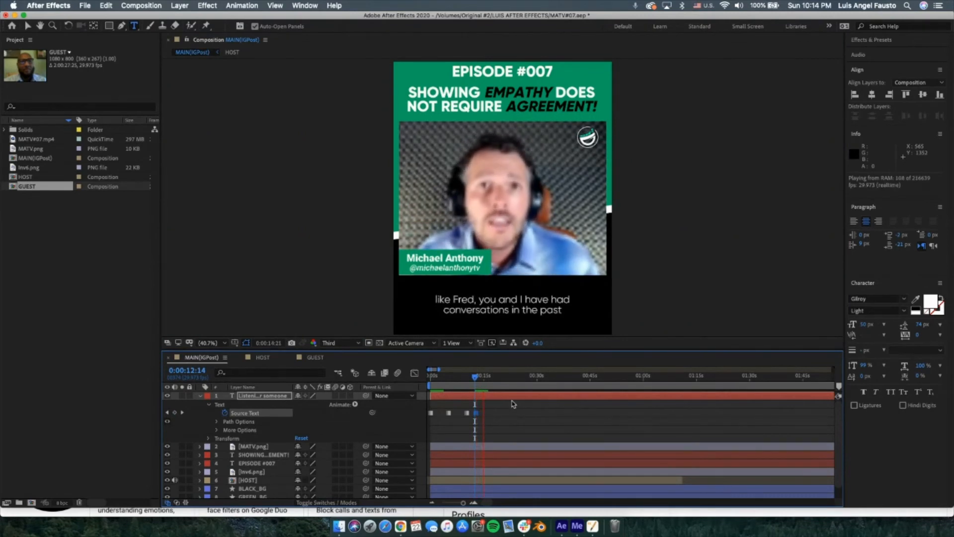
key(space)
double_click(493, 310)
key(super+a)
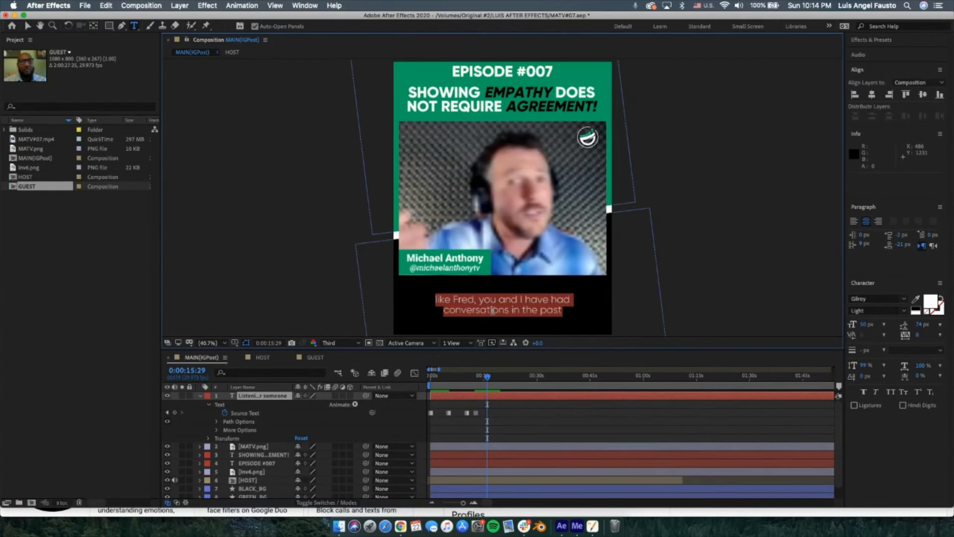
text(where ytou say )
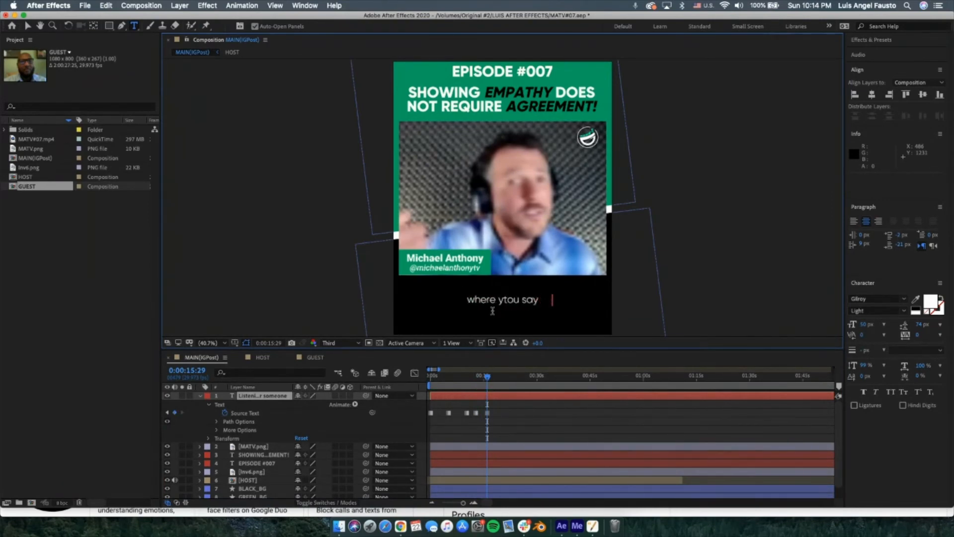
text(something)
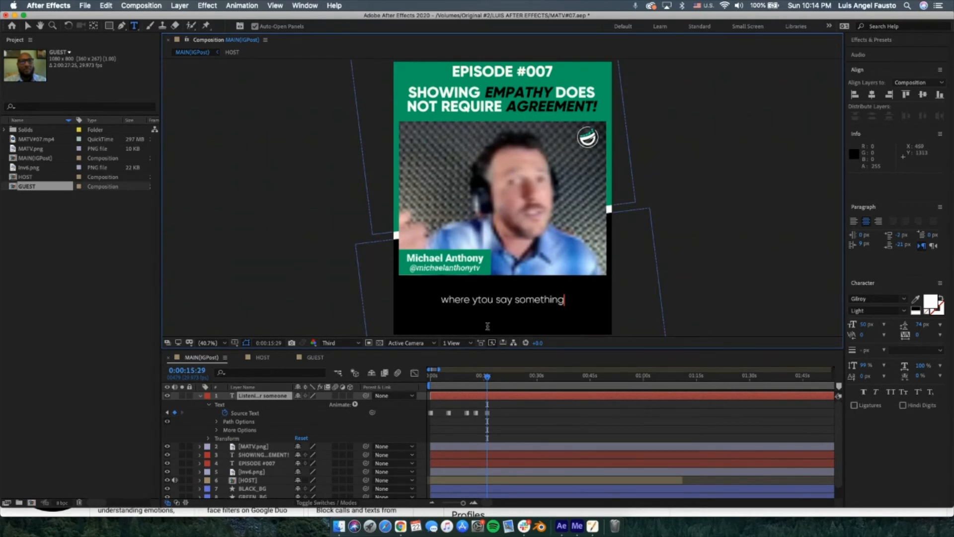
Step: Replay the phrase and correct "ytou" to "you" in the caption at 0:00:18:15
click(473, 382)
key(space)
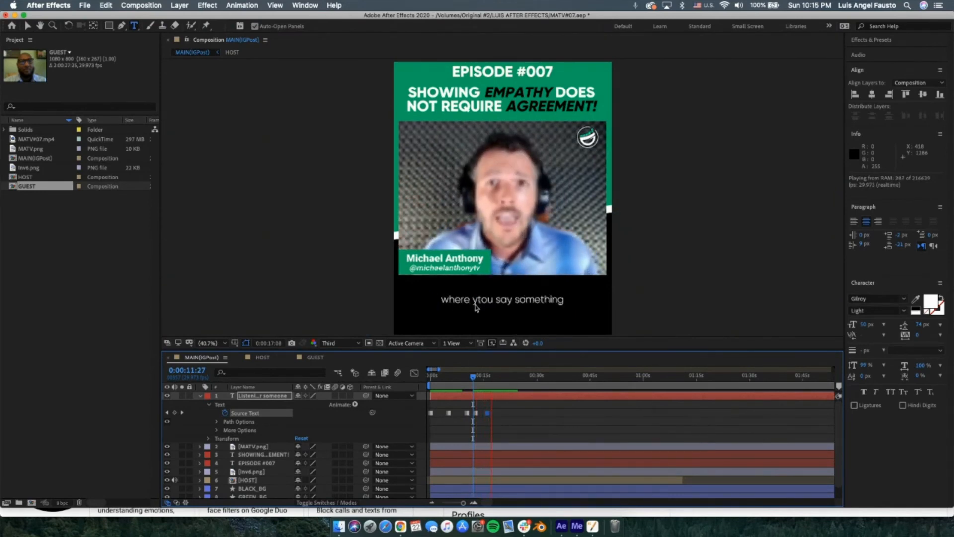
key(space)
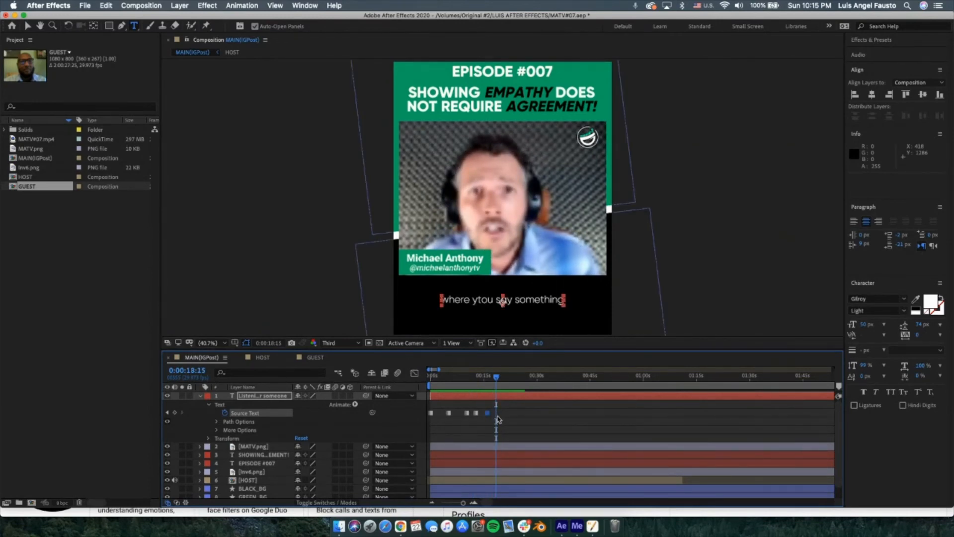
click(483, 300)
key(BackSpace)
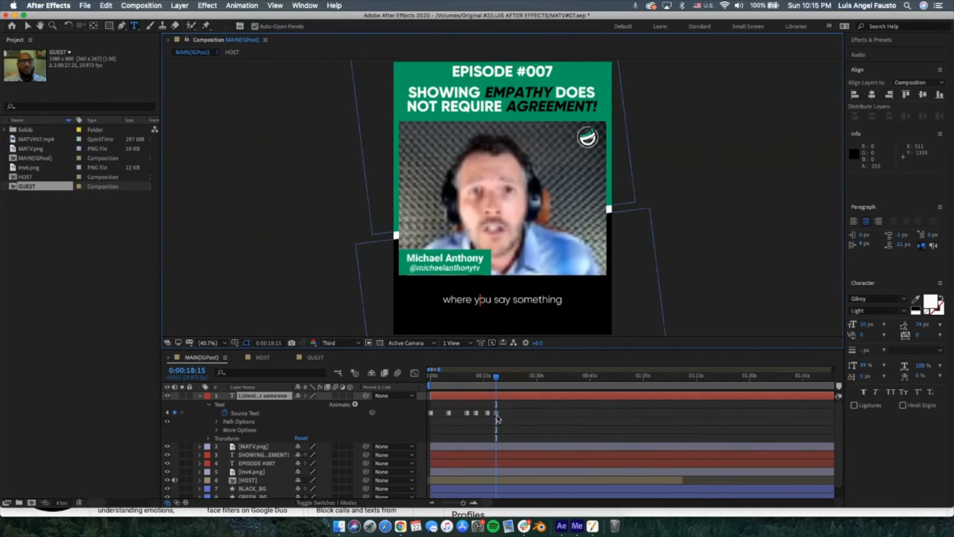
mouse_move(498, 419)
Step: Replay the phrase and delete the extra Source Text keyframe at 0:00:18:15
click(475, 384)
key(space)
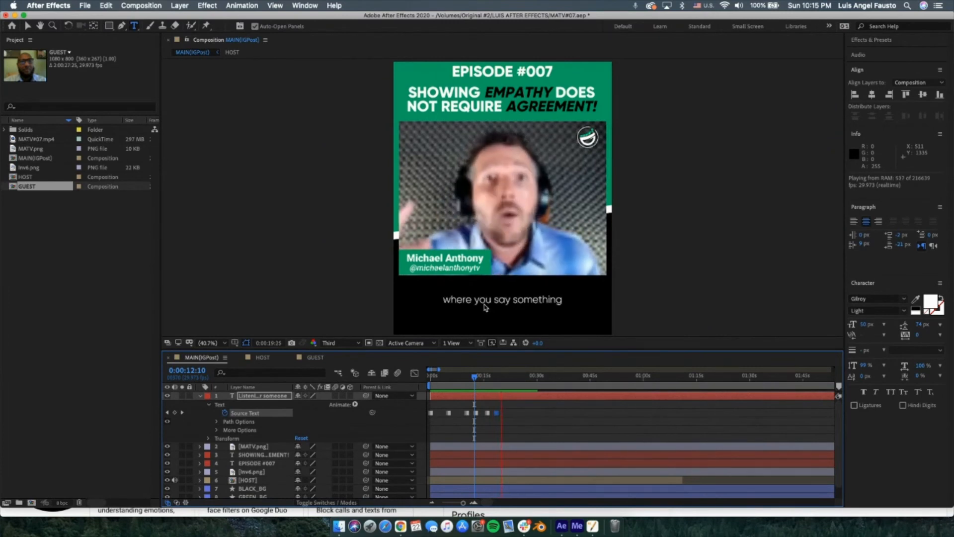
click(499, 415)
key(Delete)
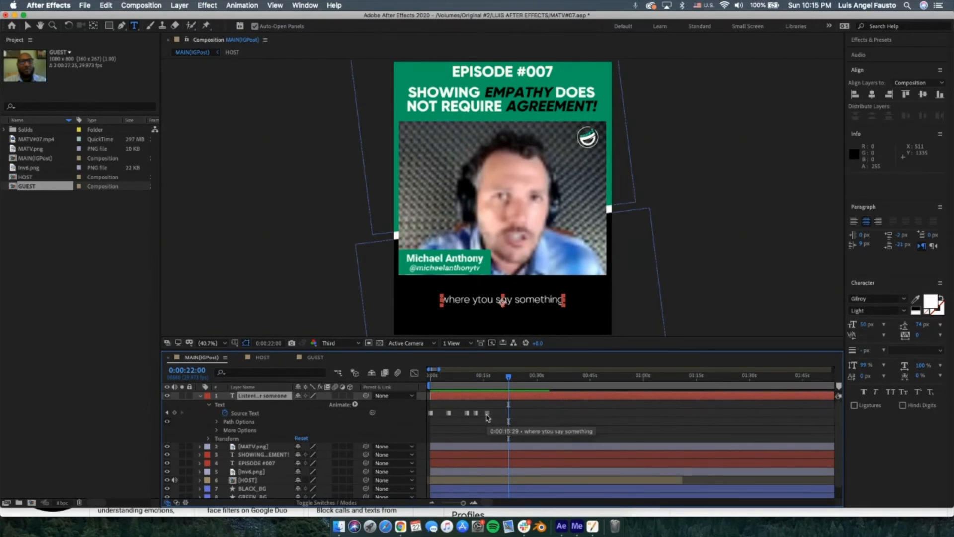
Step: Open the caption of the 0:00:15:29 keyframe and correct "ytou" to "you"
double_click(487, 414)
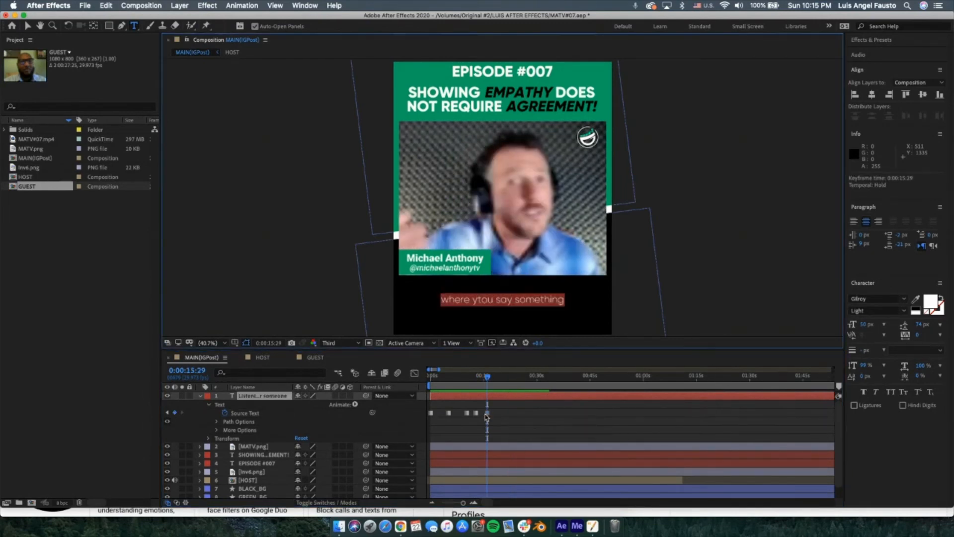
click(482, 298)
key(BackSpace)
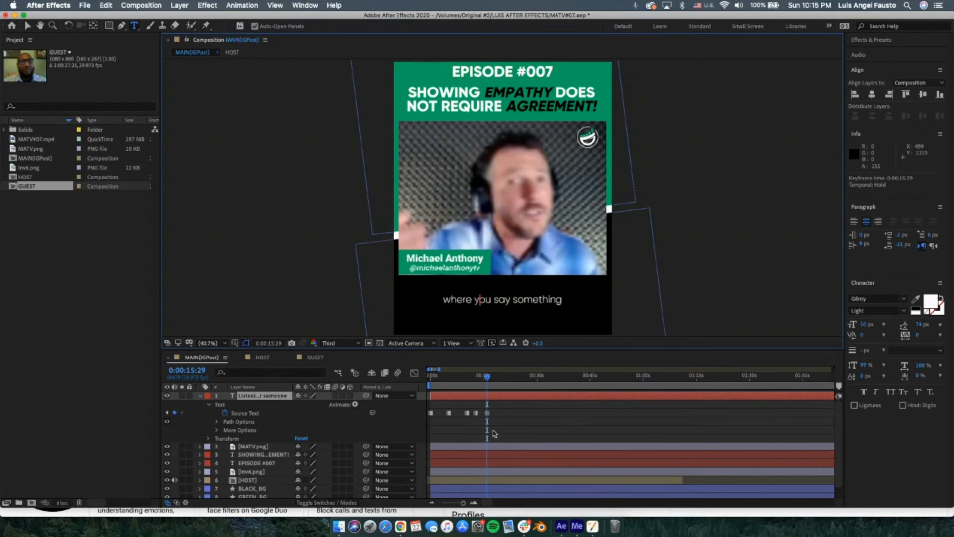
Step: Replay the phrase and change "something" to "some things" in the 0:00:15:29 caption
click(484, 382)
key(space)
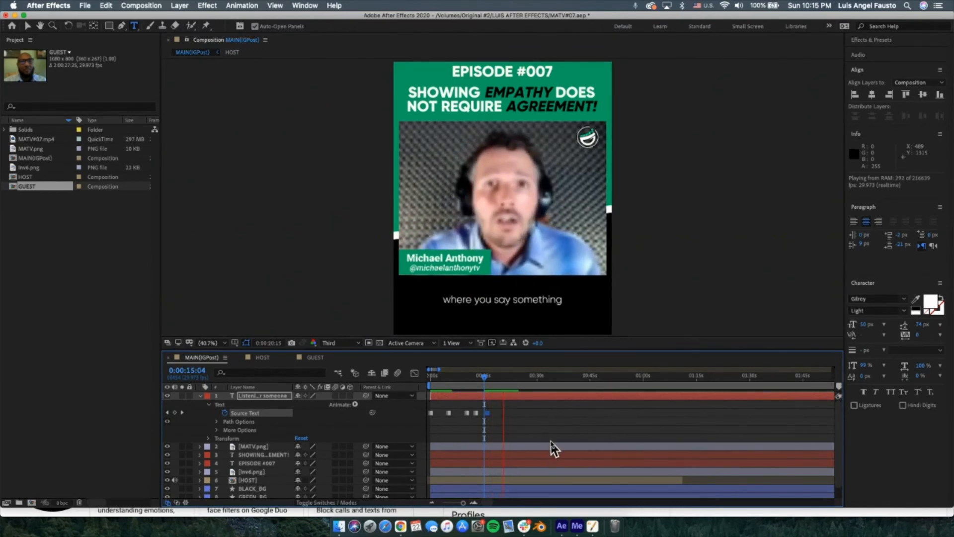
click(502, 389)
click(486, 382)
key(space)
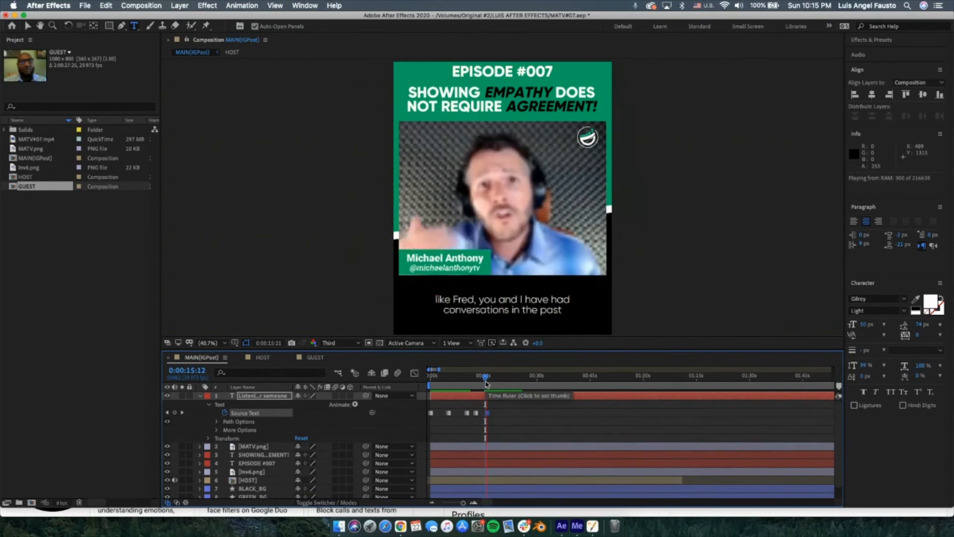
click(487, 413)
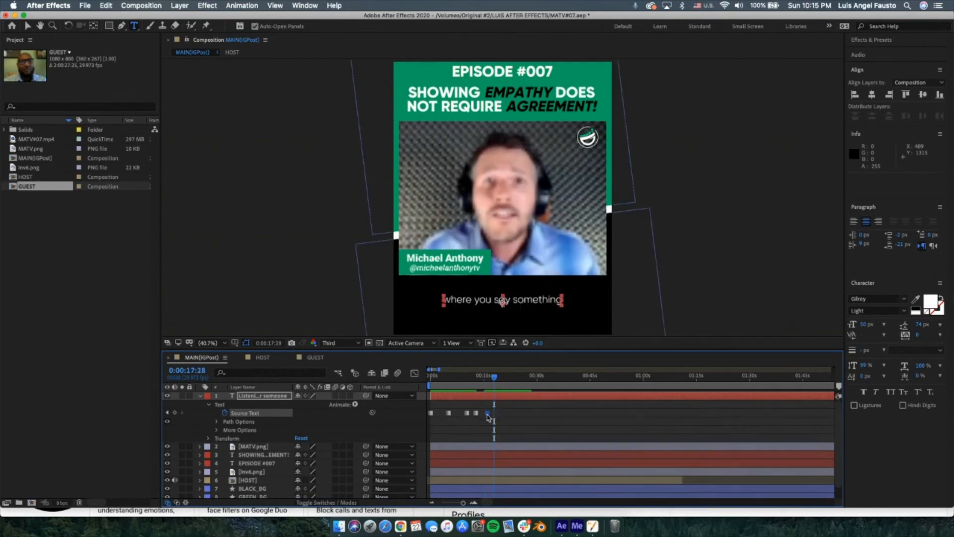
click(540, 299)
click(564, 299)
text(s)
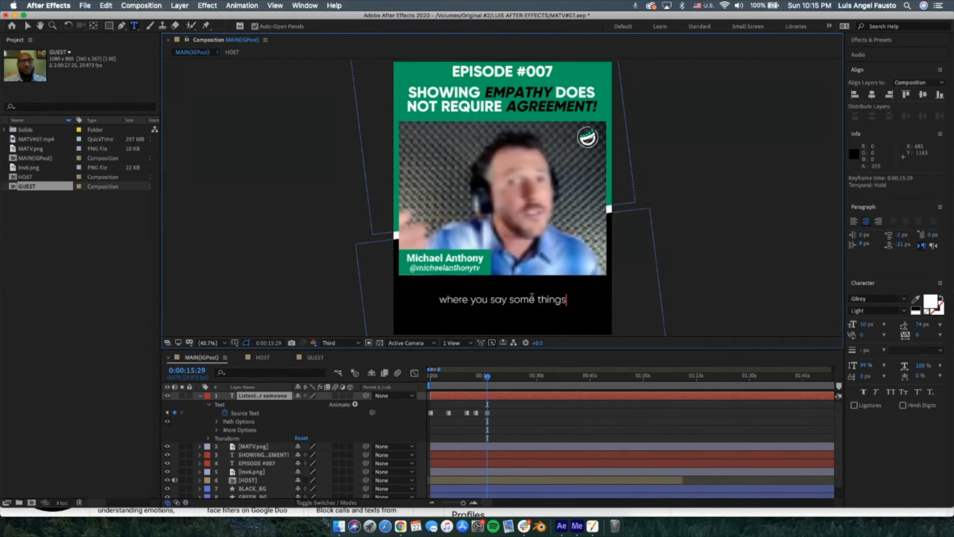
Step: Play the next phrase and at 0:00:19:10 replace the caption with "amd I don't necasaarily agree" and "with them" on a second line
click(487, 388)
key(space)
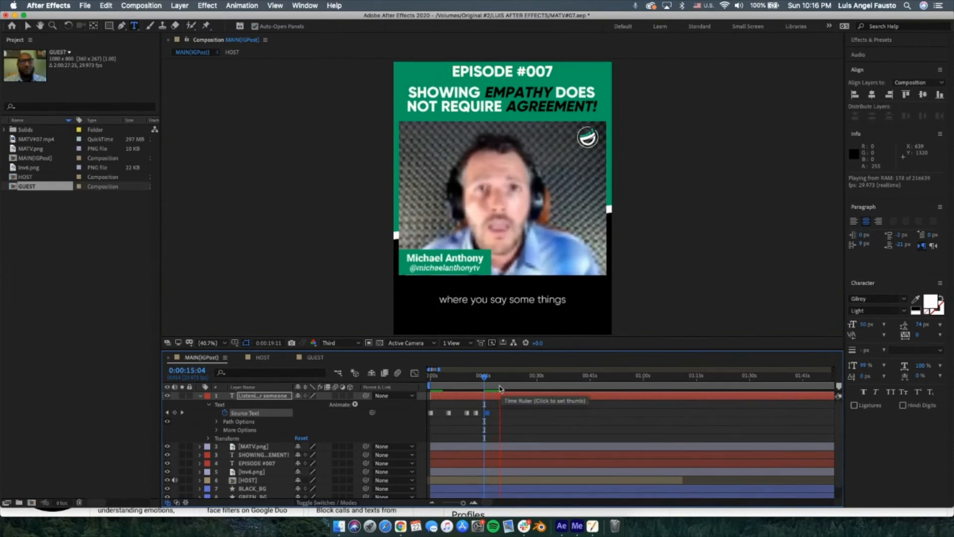
key(space)
triple_click(495, 303)
text(amd I)
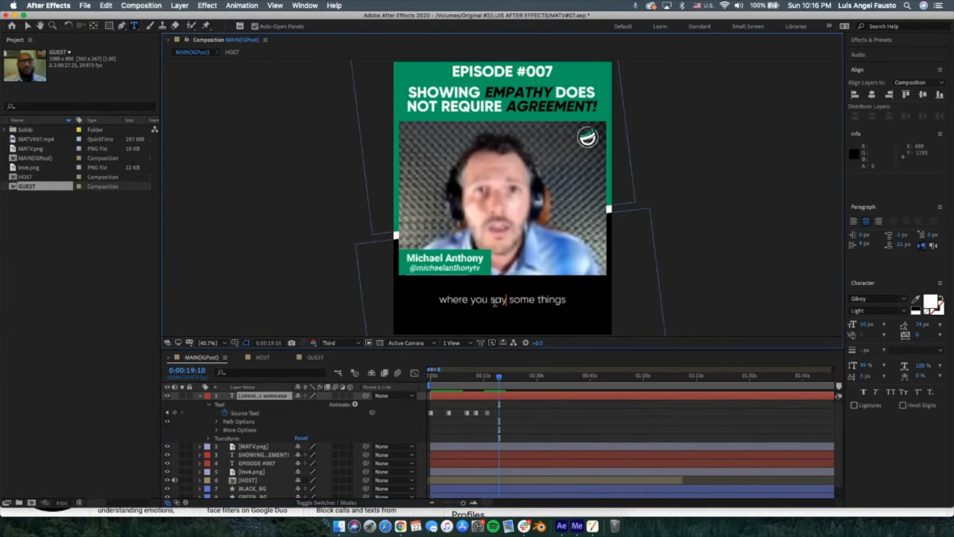
text( don)
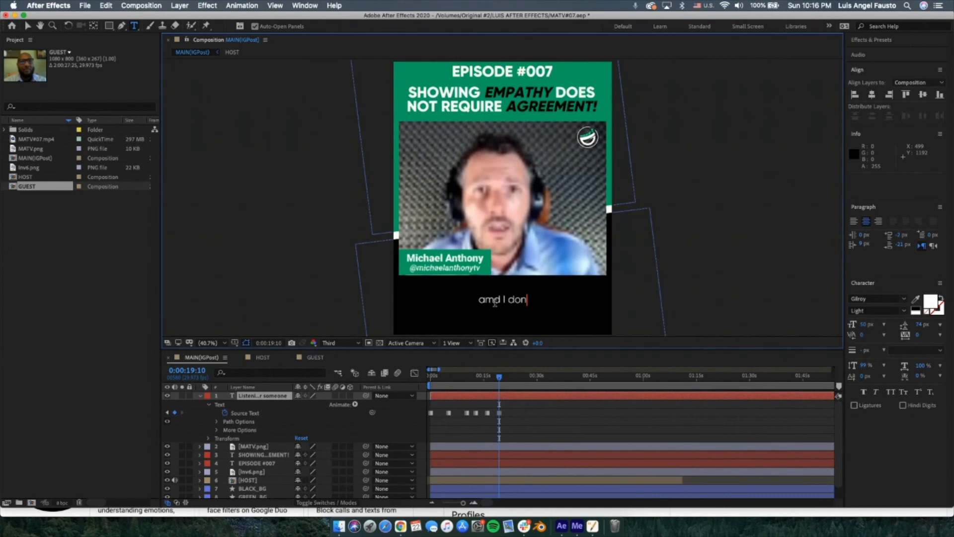
text('t necasad)
text(rily)
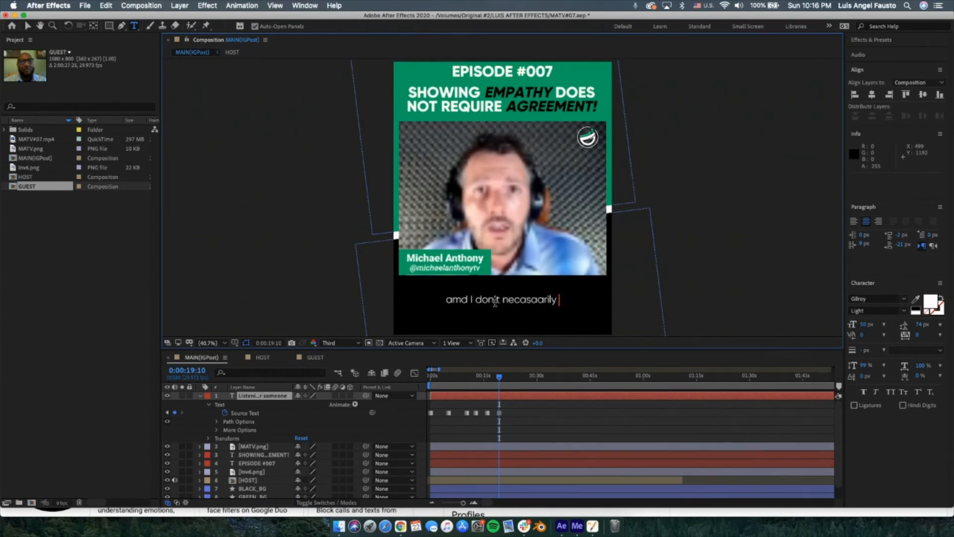
text( agree)
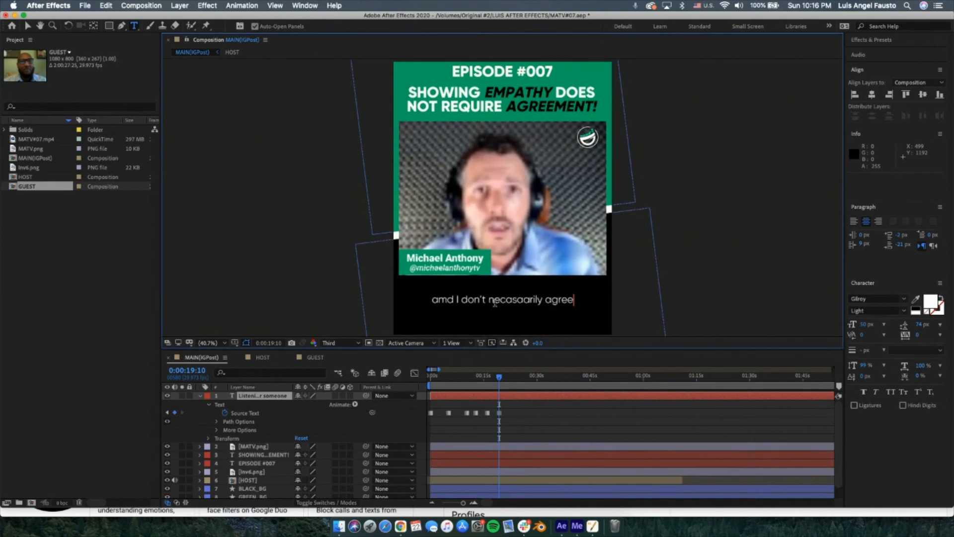
text(with them)
Step: Correct the spelling in the first line of the 0:00:19:10 caption to "and I don't neccasarily agree"
click(506, 300)
text(c)
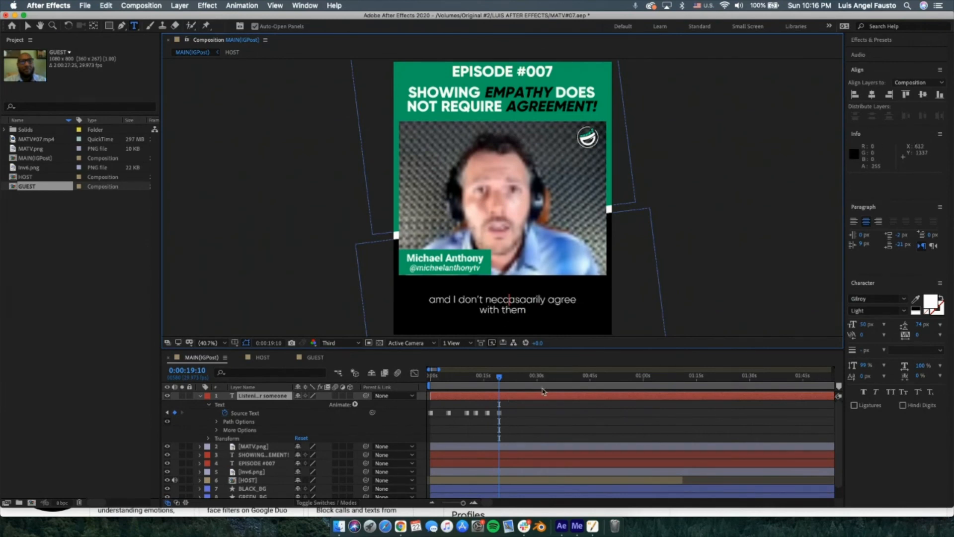
click(528, 299)
key(BackSpace)
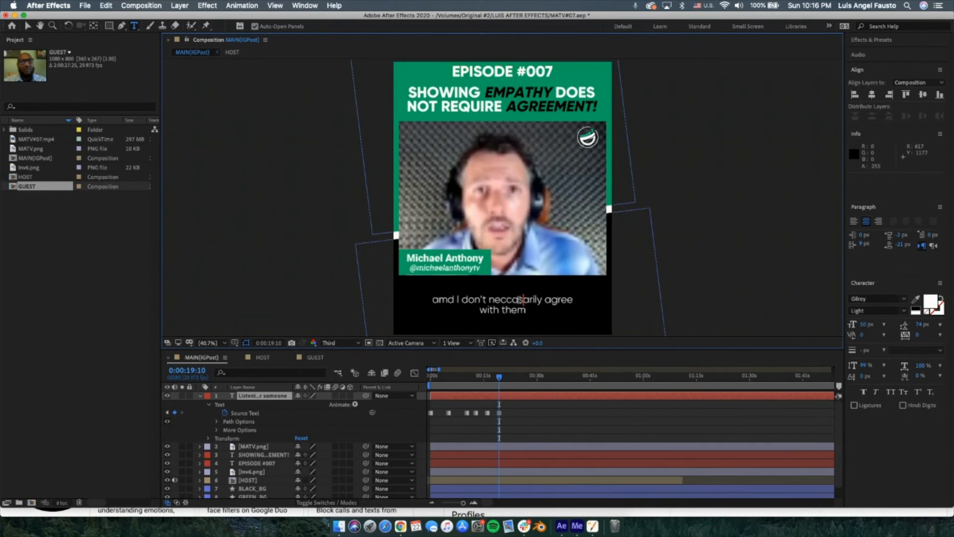
click(448, 298)
key(BackSpace)
text(n)
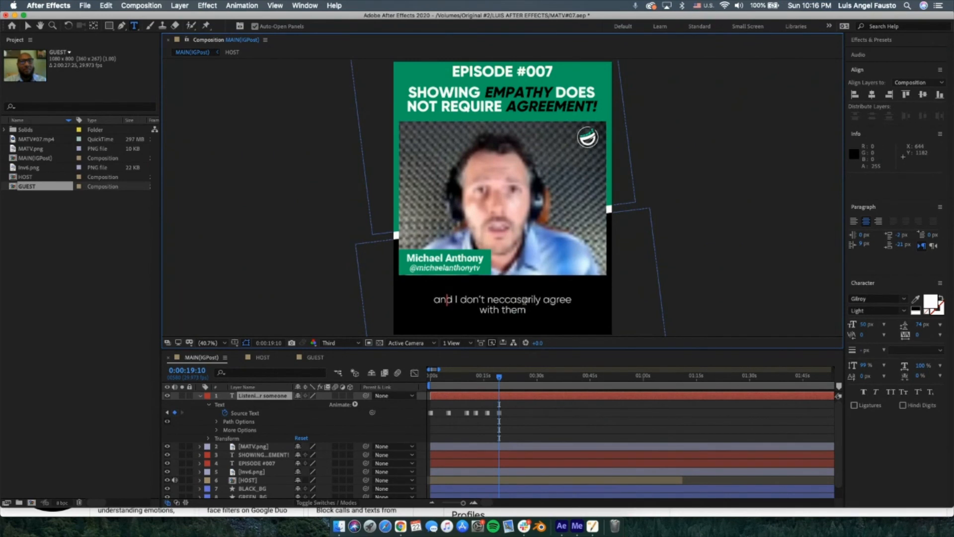
Step: Scrub between the last caption keyframe and the end of the HOST clip to review the stretch still lacking new captions
drag(497, 383, 686, 384)
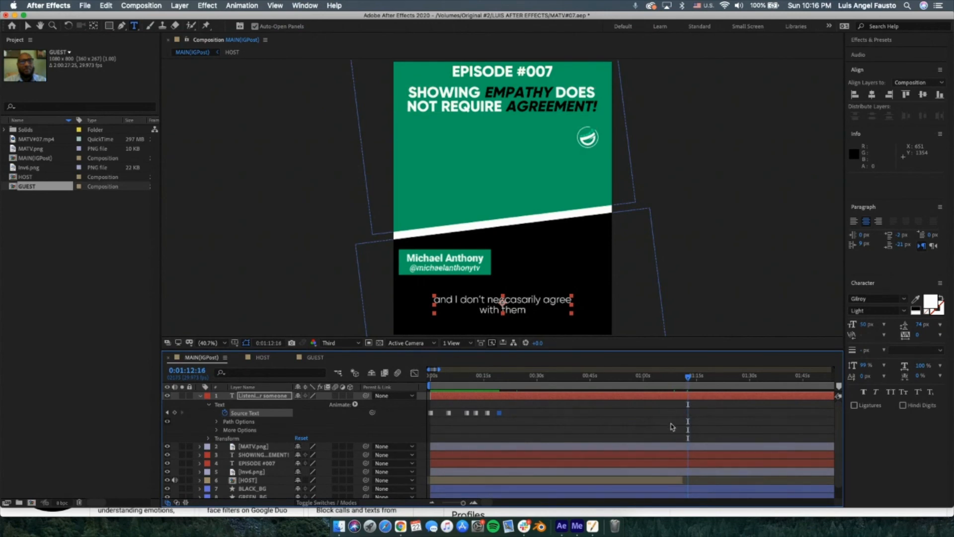
click(684, 380)
drag(684, 380, 676, 381)
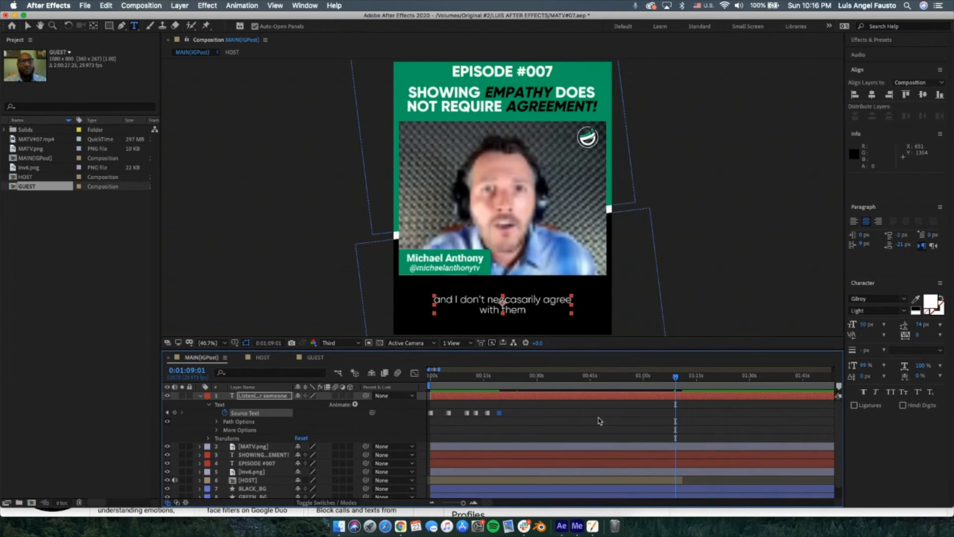
click(508, 386)
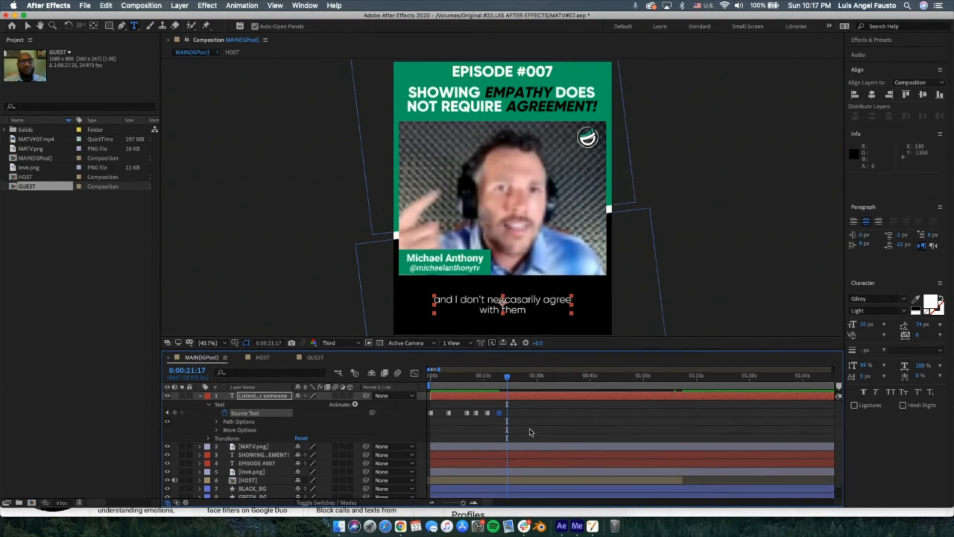
click(680, 379)
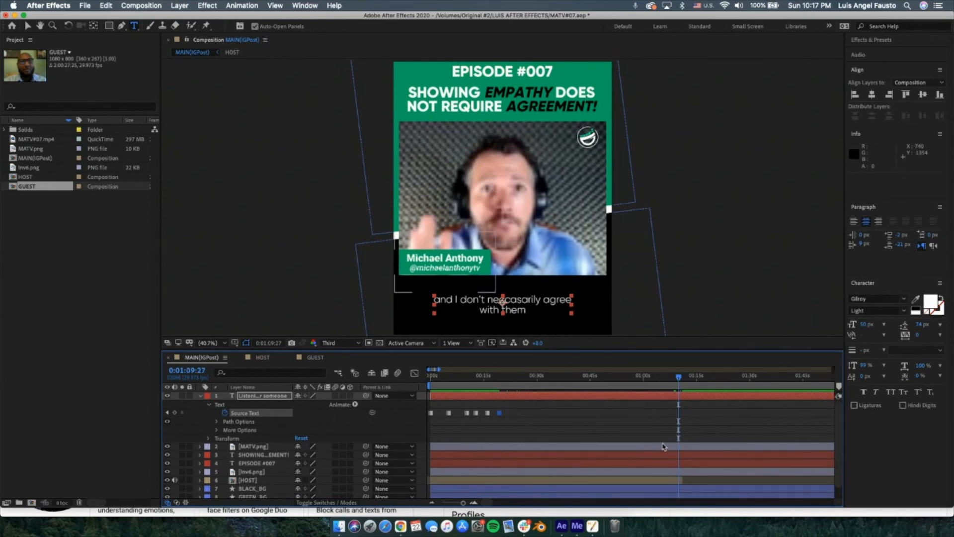
Step: Return to the start of the composition and play back the first captions to check their timing
click(499, 379)
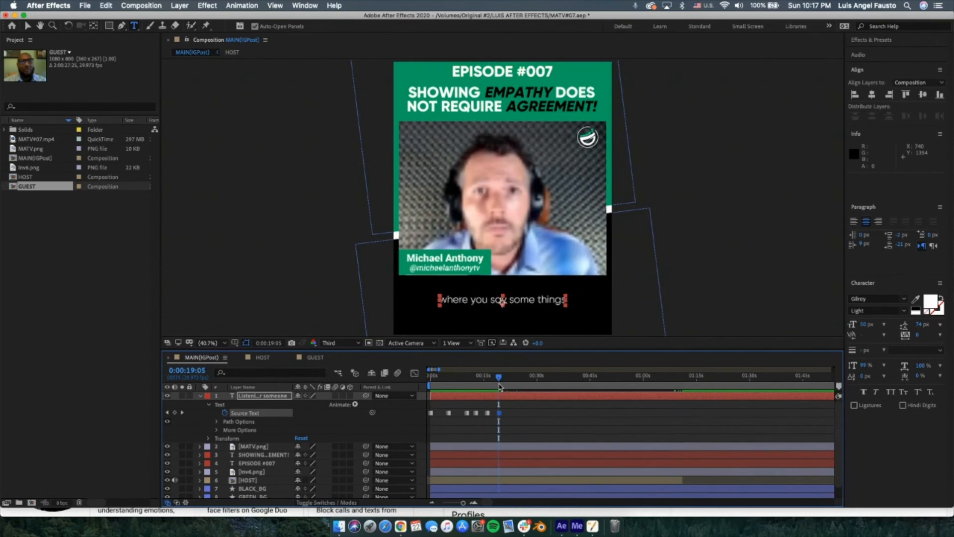
drag(499, 379, 420, 385)
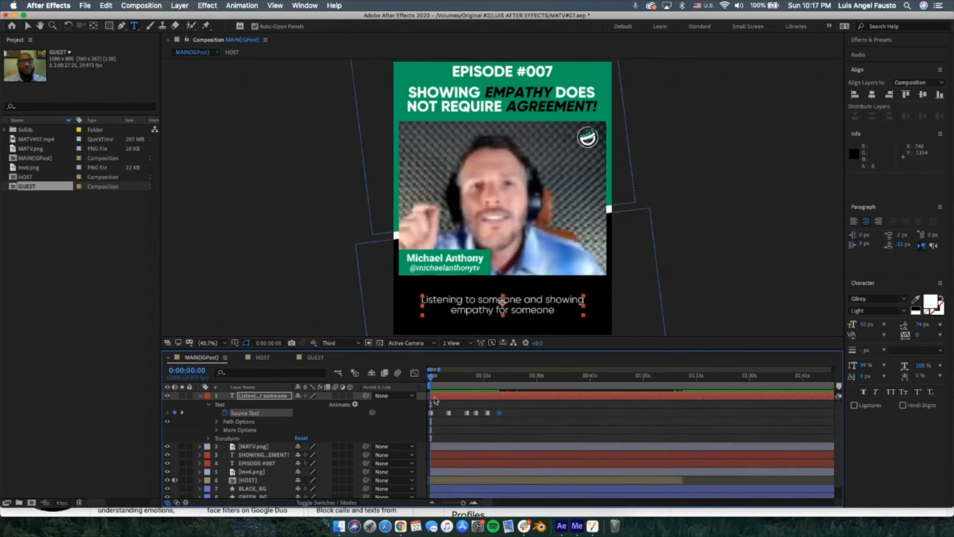
key(space)
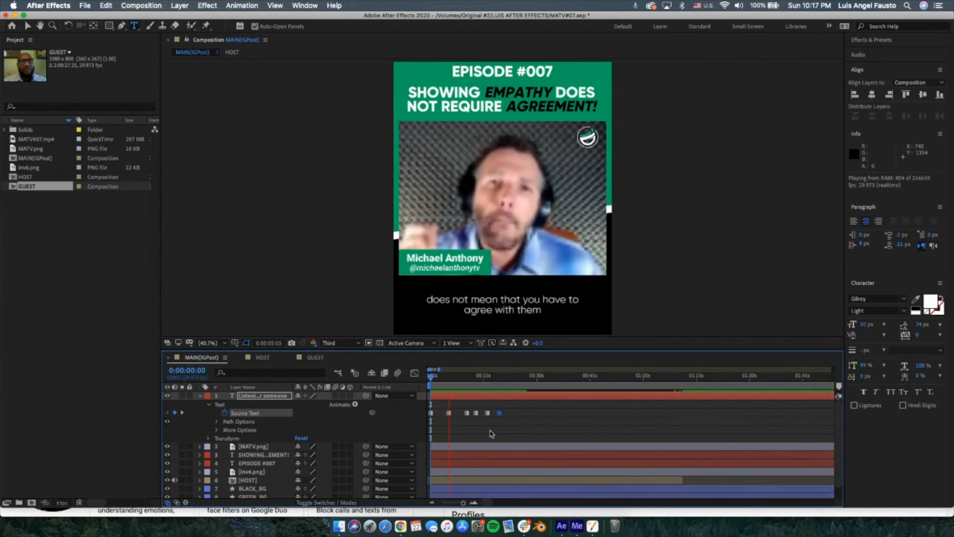
key(space)
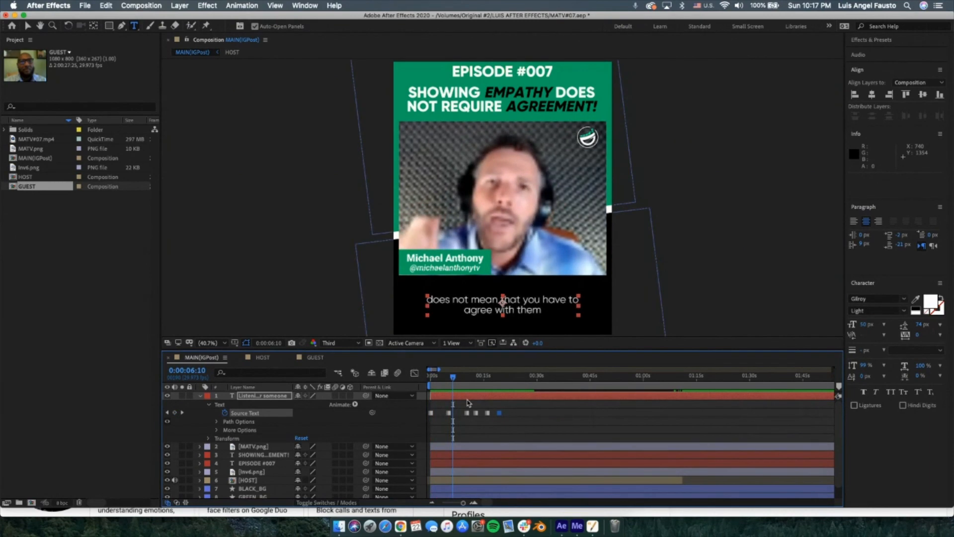